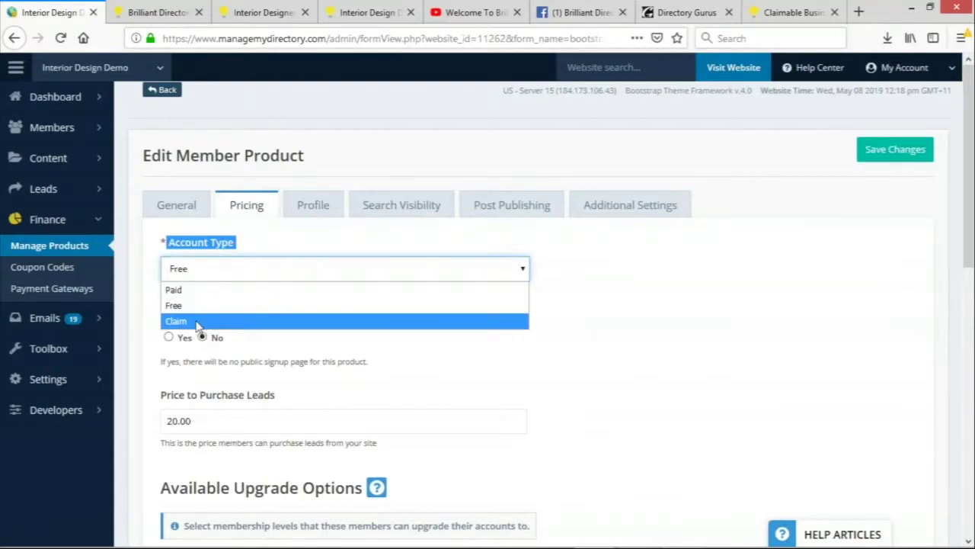
# - Set the member product's account type to Claim, keep /join as the claim listing link, and save the changes
pyautogui.click(200, 323)
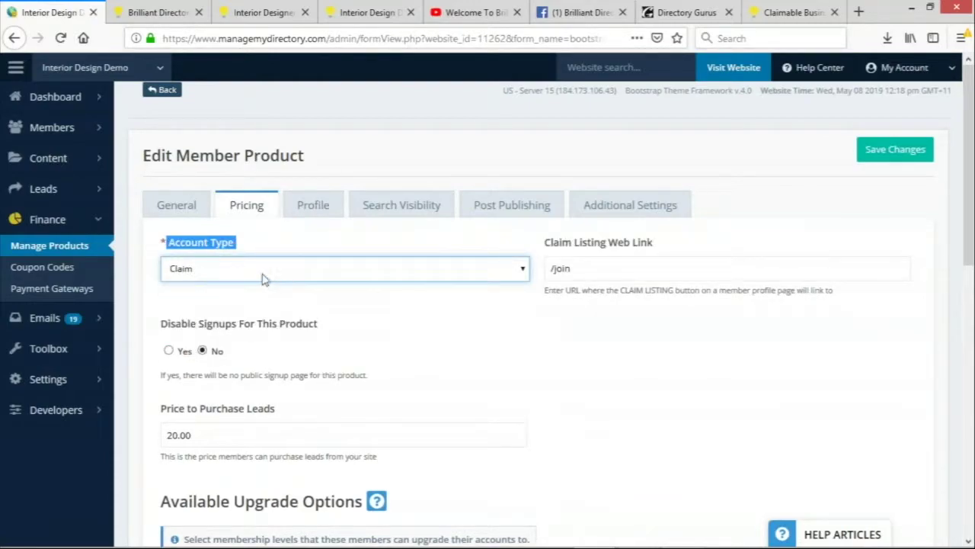
pyautogui.click(536, 298)
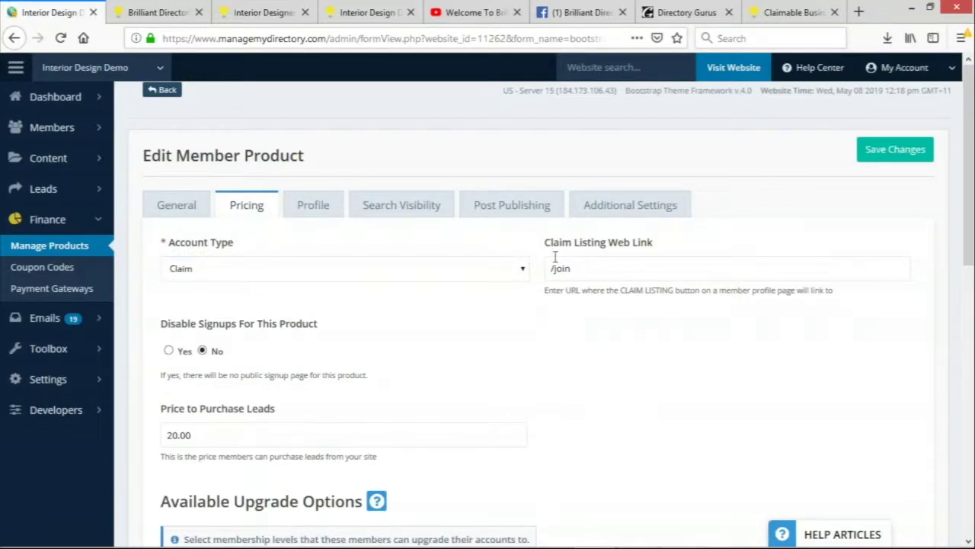
pyautogui.moveTo(544, 242); pyautogui.dragTo(671, 247)
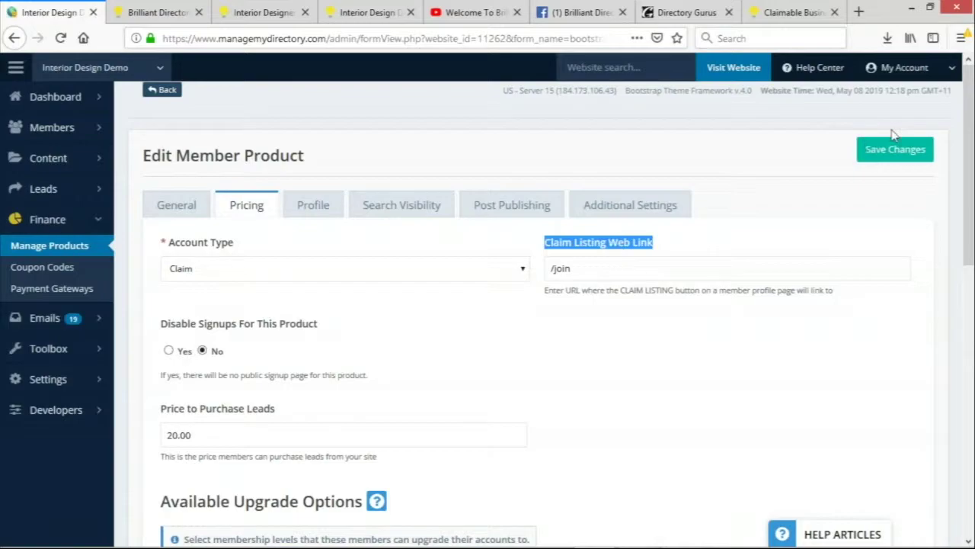
pyautogui.click(897, 152)
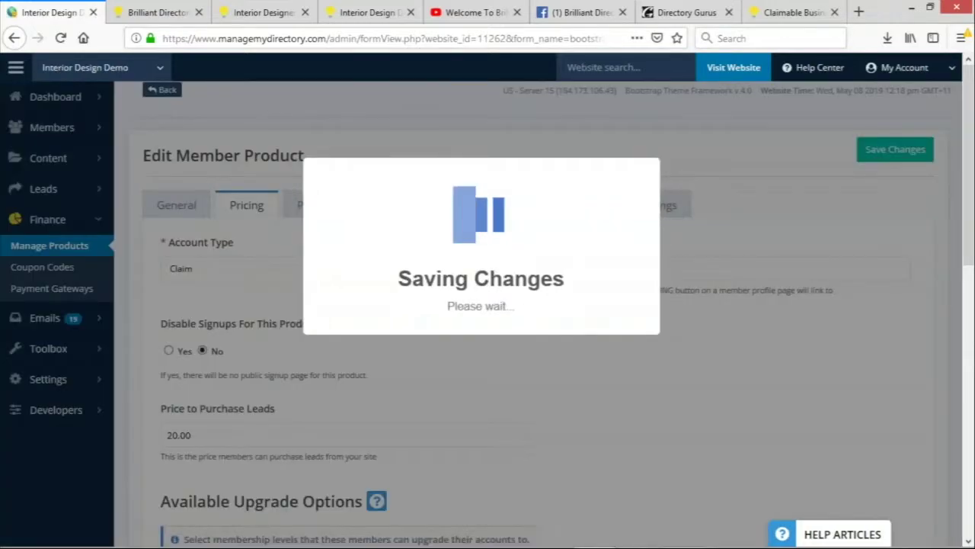
pyautogui.click(480, 340)
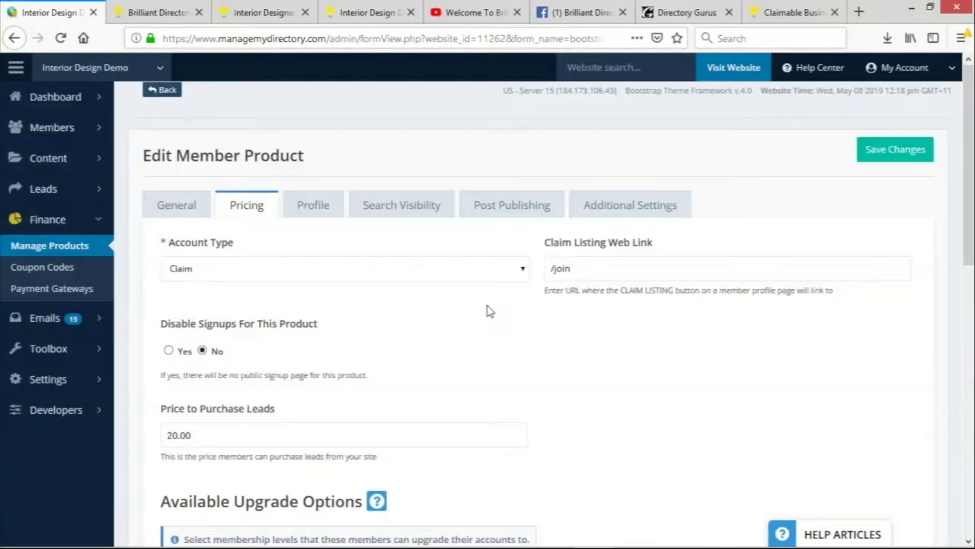
# - Return to the product list and open the members who belong to the Interior Designer Contributor product
pyautogui.click(168, 94)
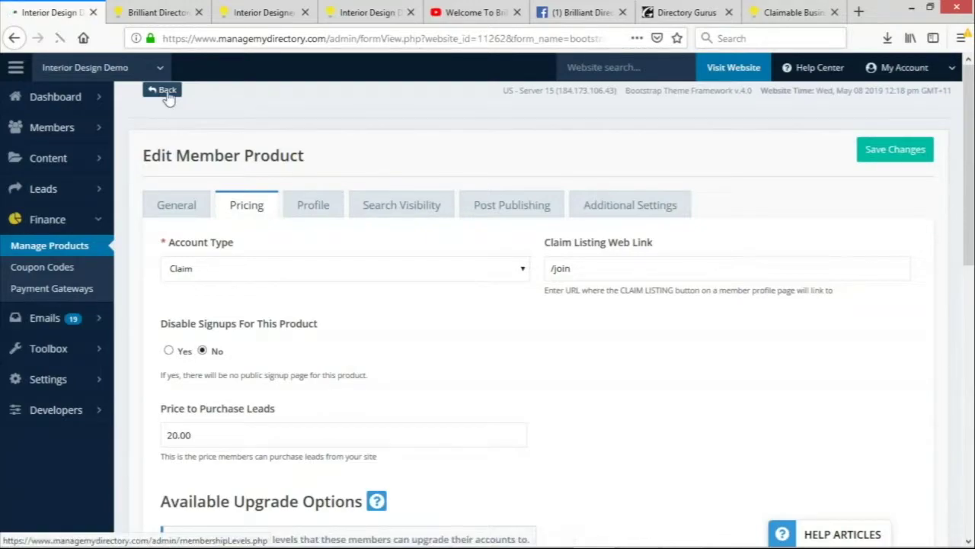
pyautogui.scroll(-2, 481, 325)
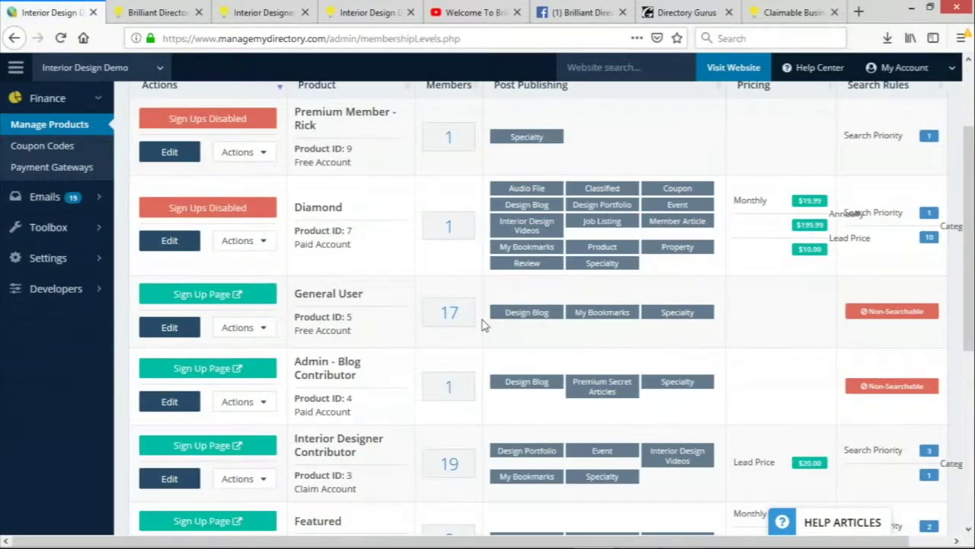
pyautogui.scroll(-1, 482, 325)
pyautogui.click(480, 404)
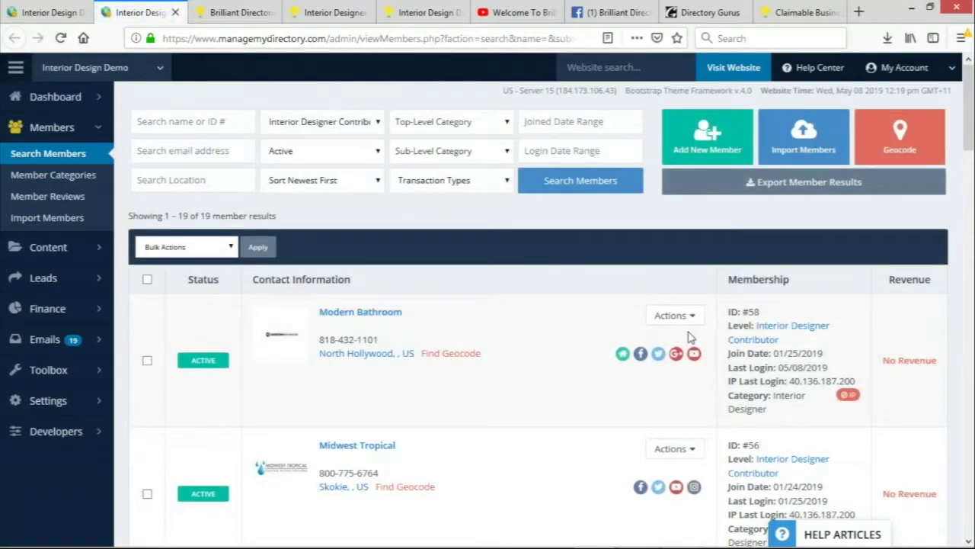
# - Open the live profile of the Modern Bathroom member and bring its claim listing notice into view
pyautogui.click(672, 315)
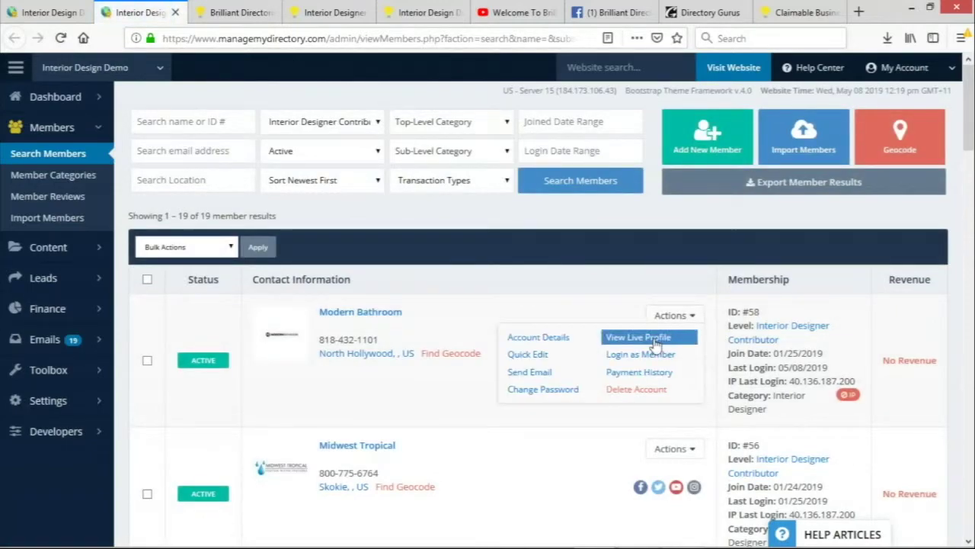
pyautogui.click(647, 336)
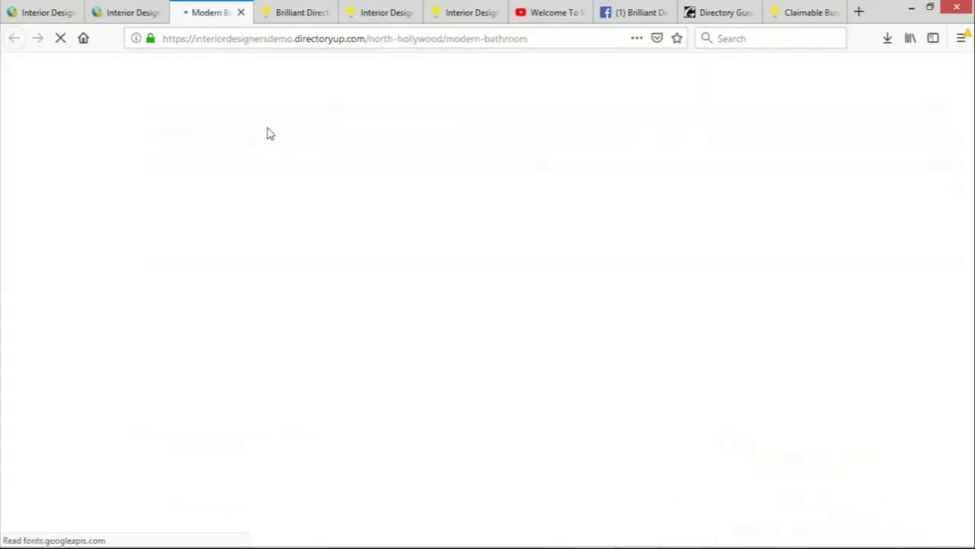
pyautogui.scroll(-2, 449, 135)
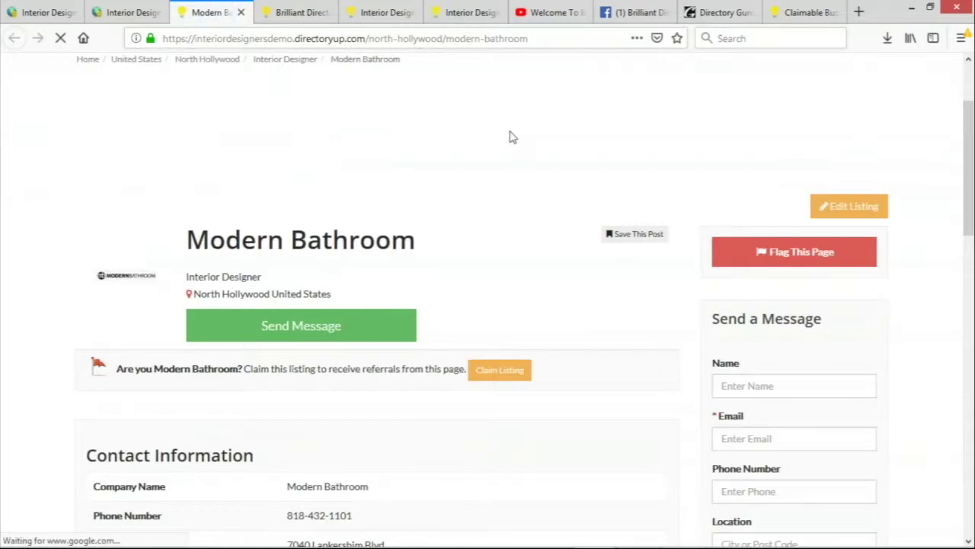
pyautogui.scroll(-2, 512, 162)
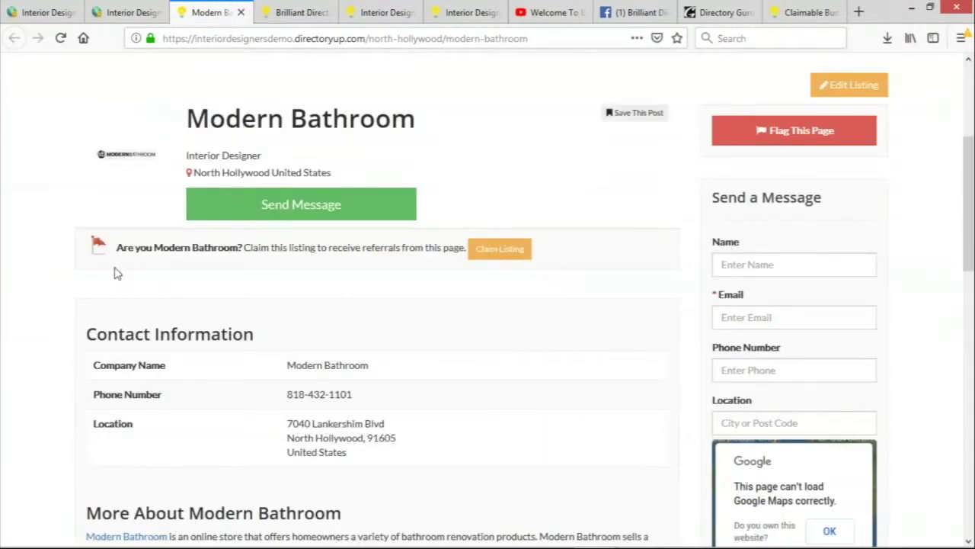
# - Examine the claim notice and the contact information on the Modern Bathroom profile
pyautogui.scroll(2, 483, 328)
pyautogui.scroll(-1, 812, 286)
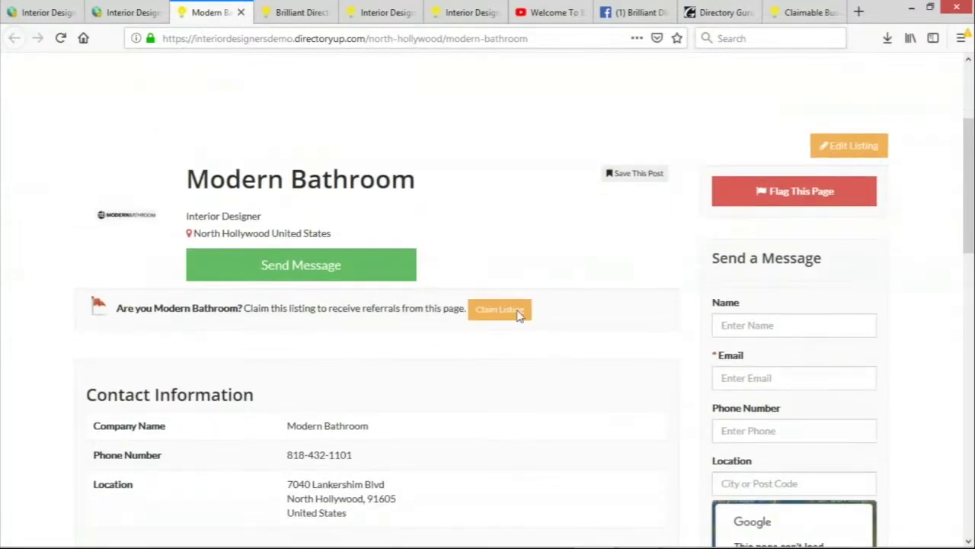
pyautogui.scroll(-1, 779, 312)
pyautogui.scroll(-2, 785, 408)
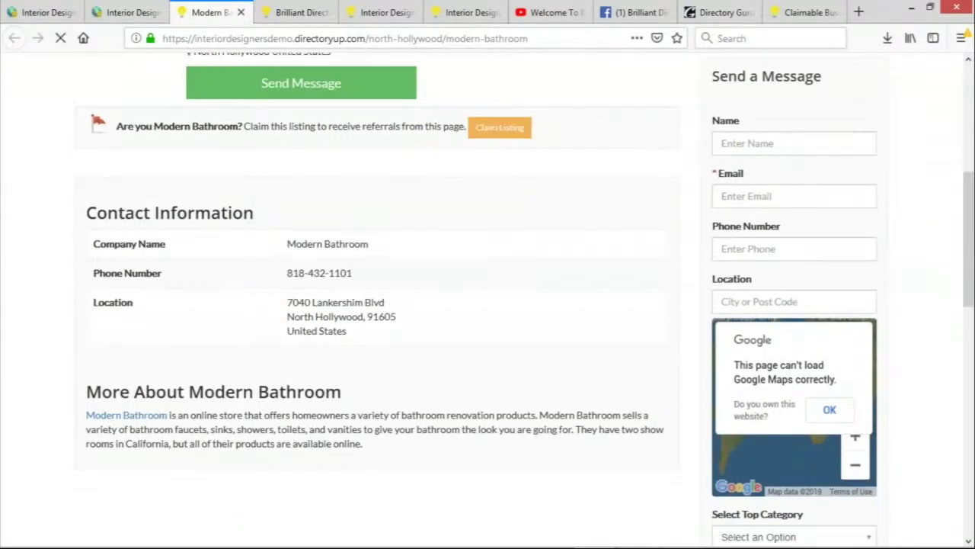
pyautogui.scroll(3, 157, 348)
pyautogui.moveTo(115, 309); pyautogui.dragTo(438, 307)
pyautogui.click(438, 308)
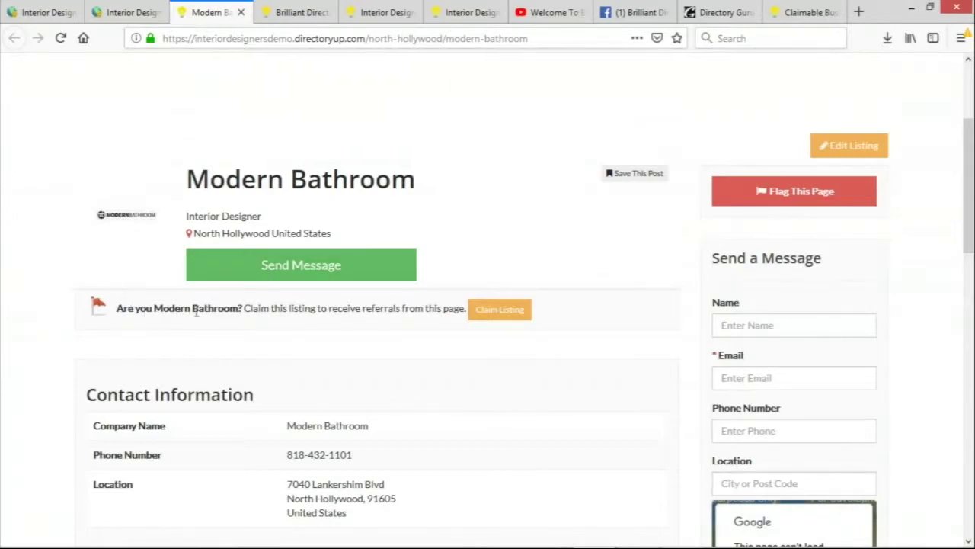
pyautogui.moveTo(247, 308); pyautogui.dragTo(381, 307)
pyautogui.click(392, 308)
pyautogui.click(402, 310)
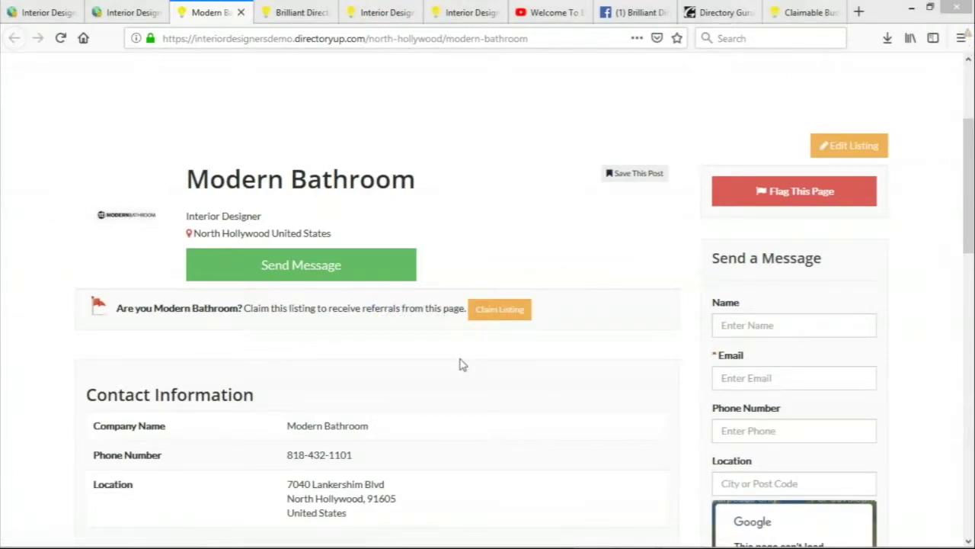
# - Start claiming the Modern Bathroom listing and review the plan offered on the join page
pyautogui.click(499, 309)
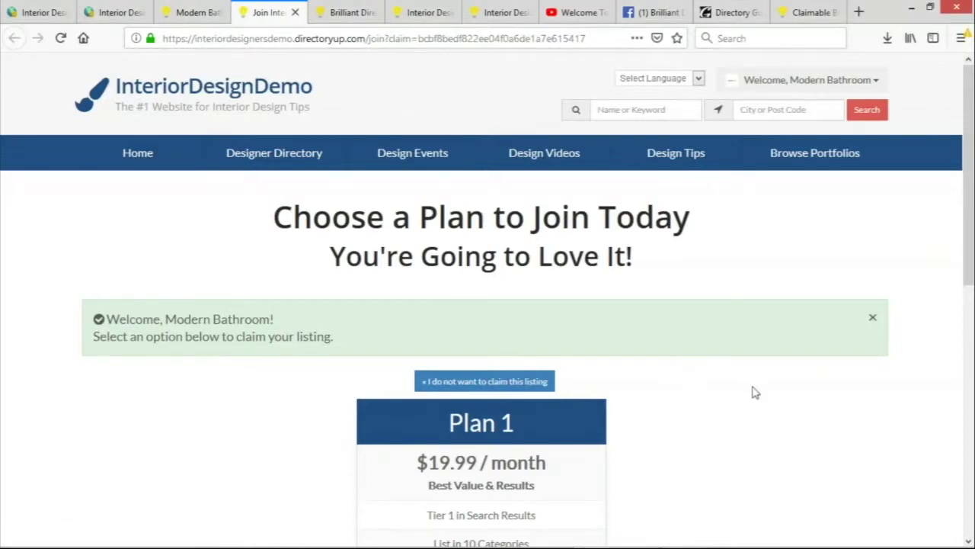
pyautogui.scroll(-5, 754, 393)
pyautogui.scroll(1, 746, 356)
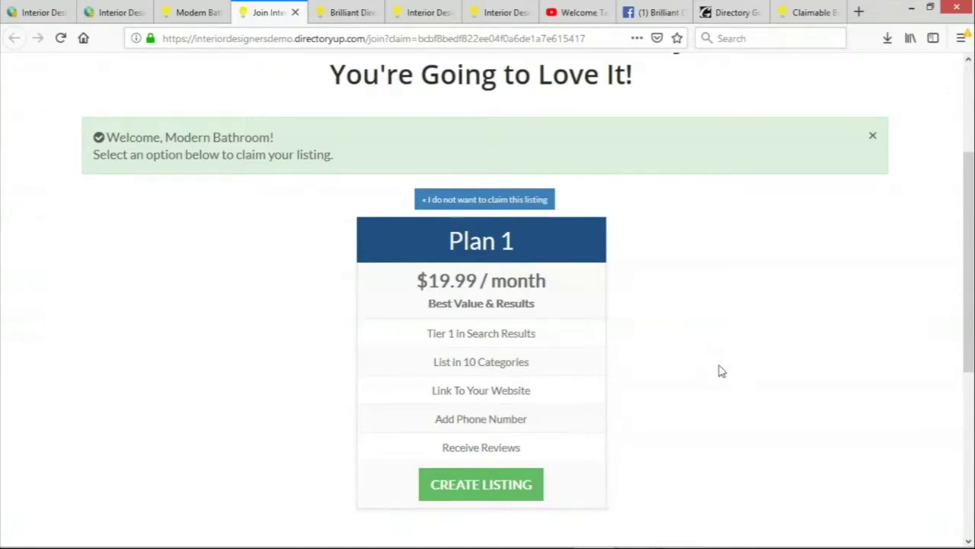
pyautogui.scroll(1, 722, 371)
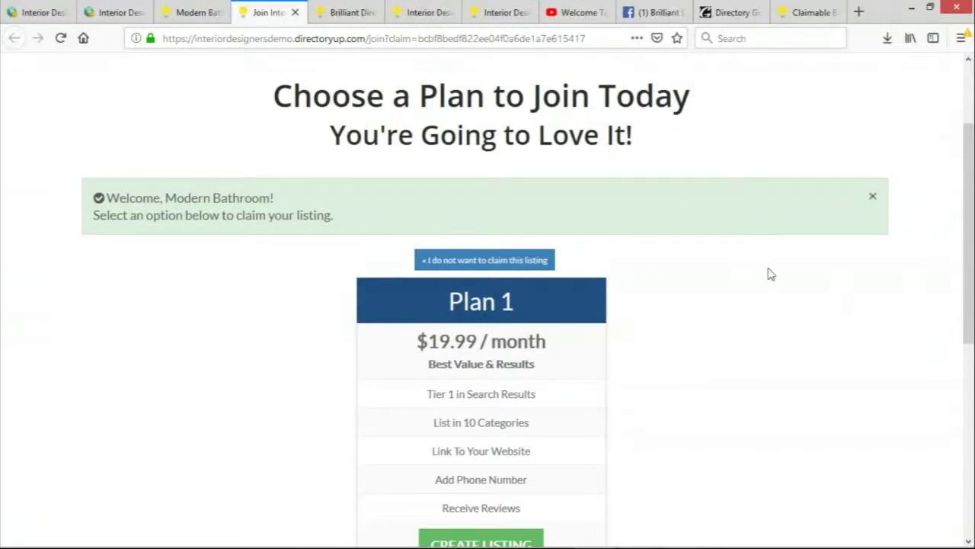
pyautogui.scroll(-1, 769, 275)
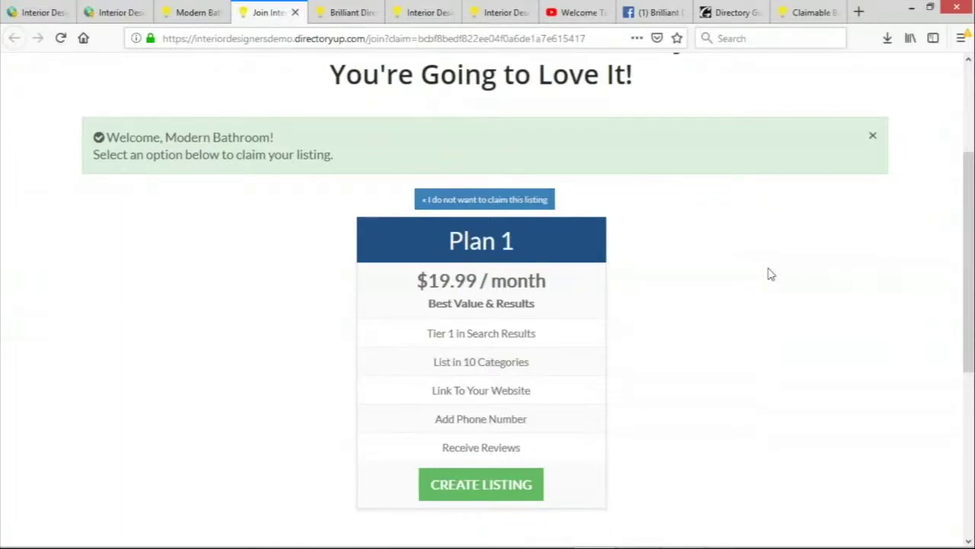
pyautogui.scroll(1, 769, 274)
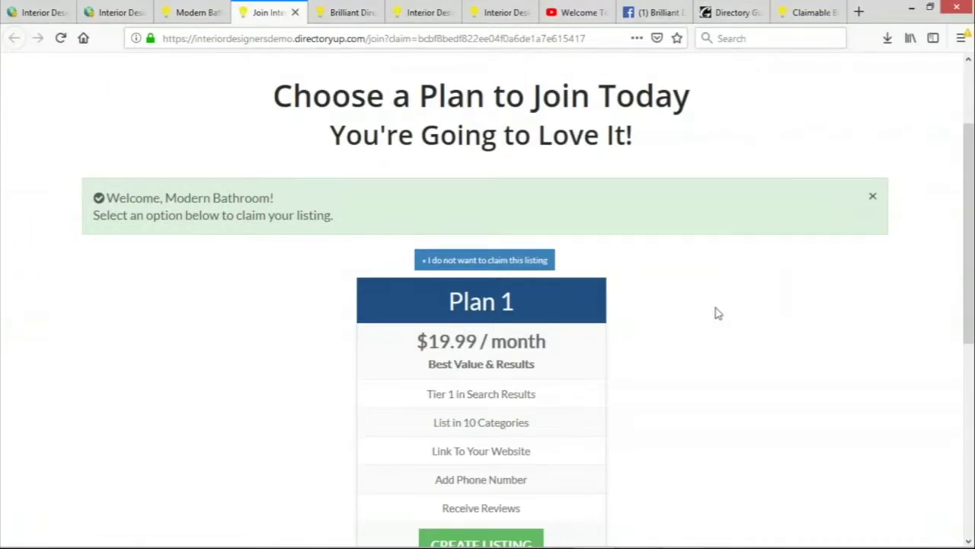
pyautogui.scroll(-1, 720, 311)
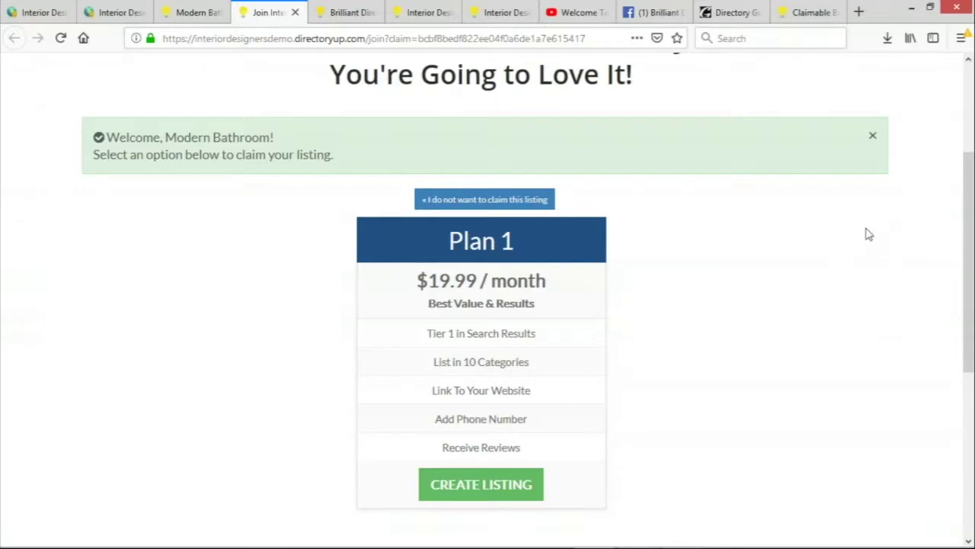
# - Dismiss the welcome notice on the join page and go back to the Modern Bathroom profile
pyautogui.scroll(3, 828, 297)
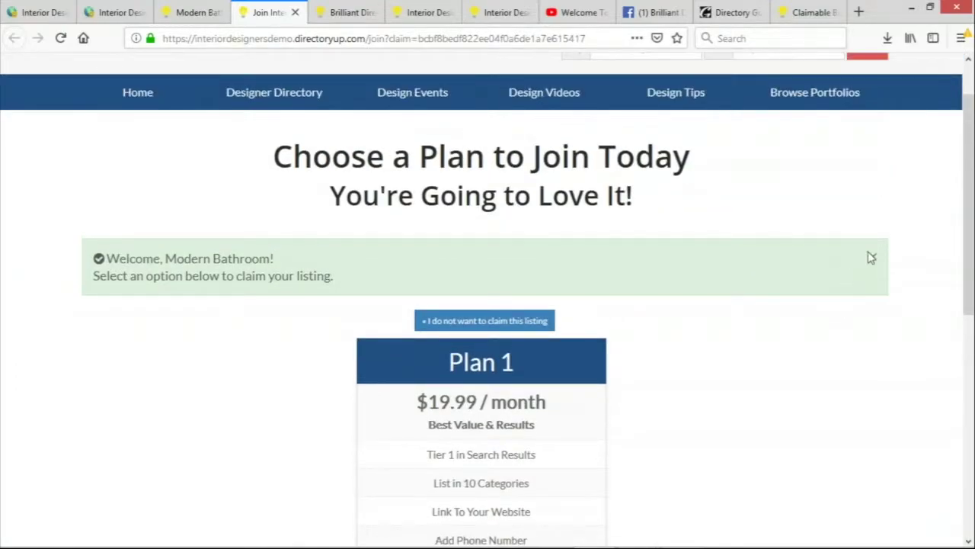
pyautogui.click(876, 259)
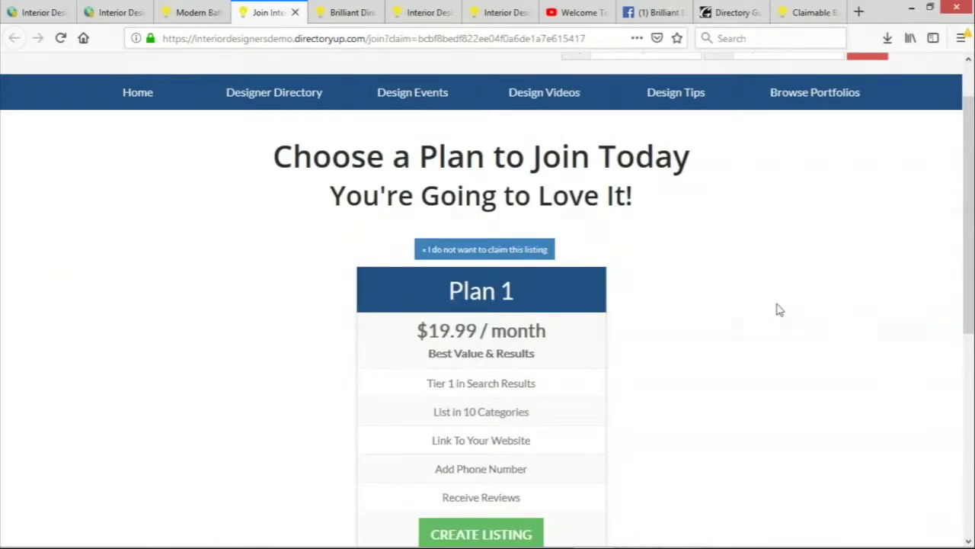
pyautogui.scroll(-1, 779, 310)
pyautogui.scroll(2, 779, 309)
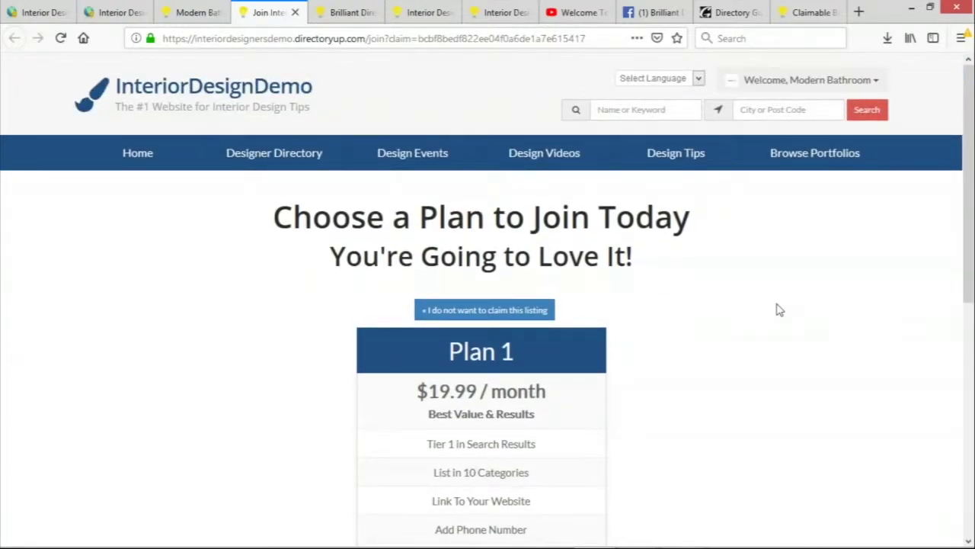
pyautogui.click(190, 13)
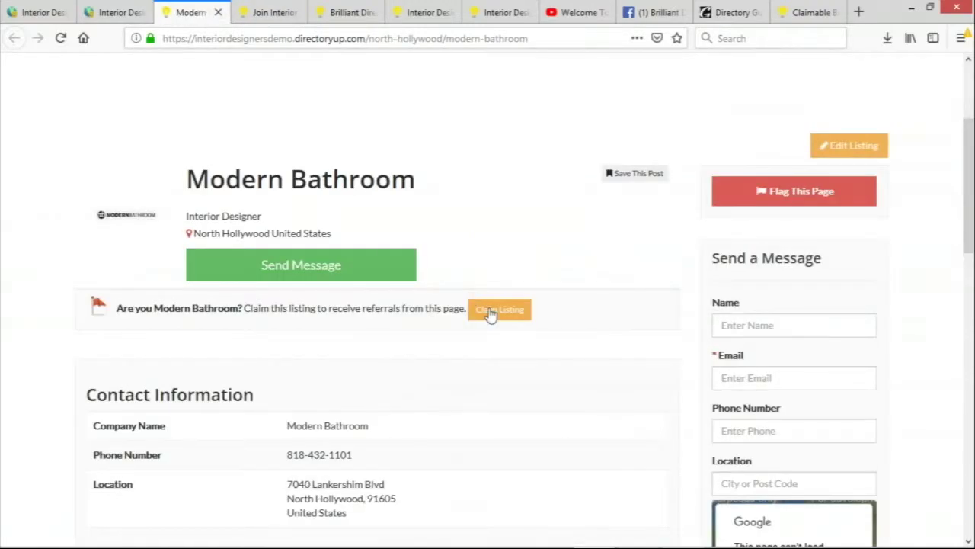
# - Switch to the My New Website admin in Chrome and open its Manage Products list
pyautogui.moveTo(969, 25)
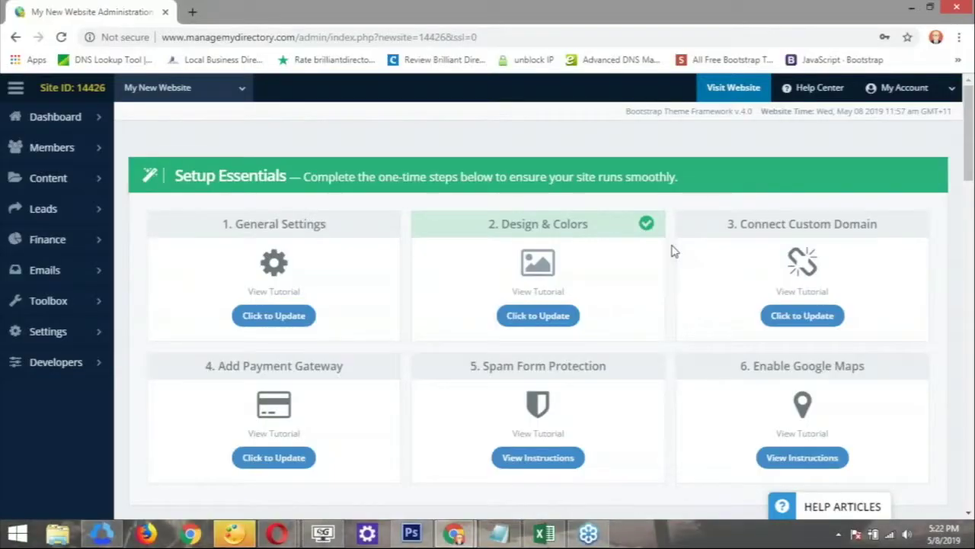
pyautogui.scroll(-2, 534, 228)
pyautogui.scroll(2, 457, 187)
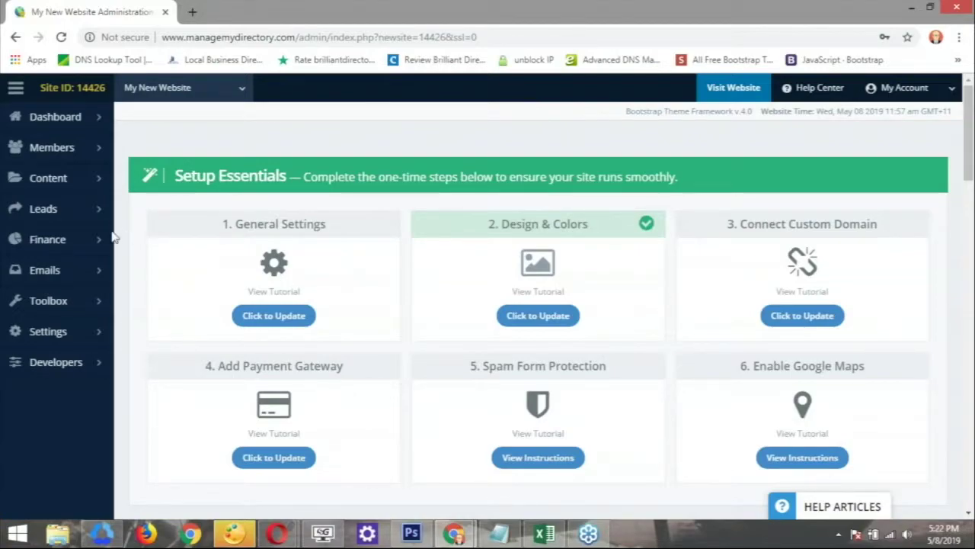
pyautogui.click(66, 241)
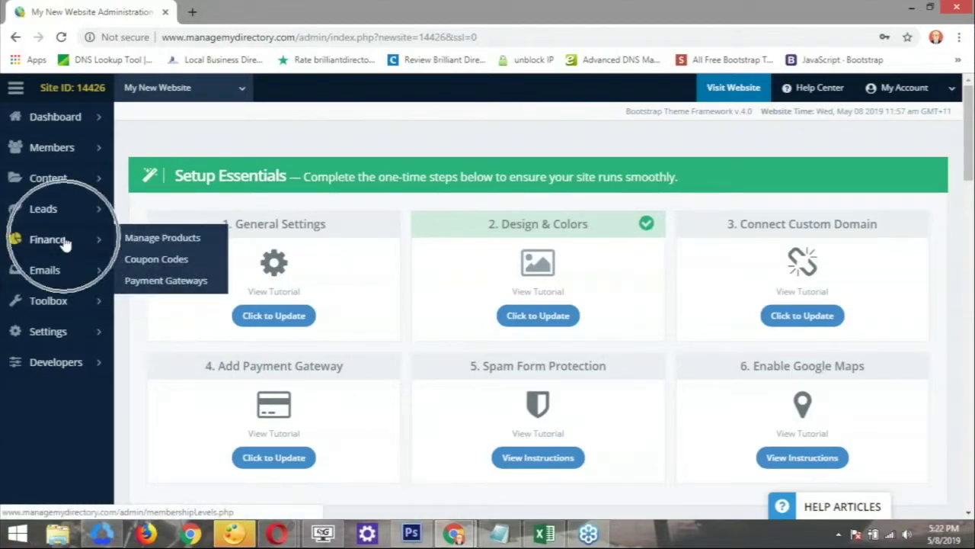
pyautogui.click(168, 244)
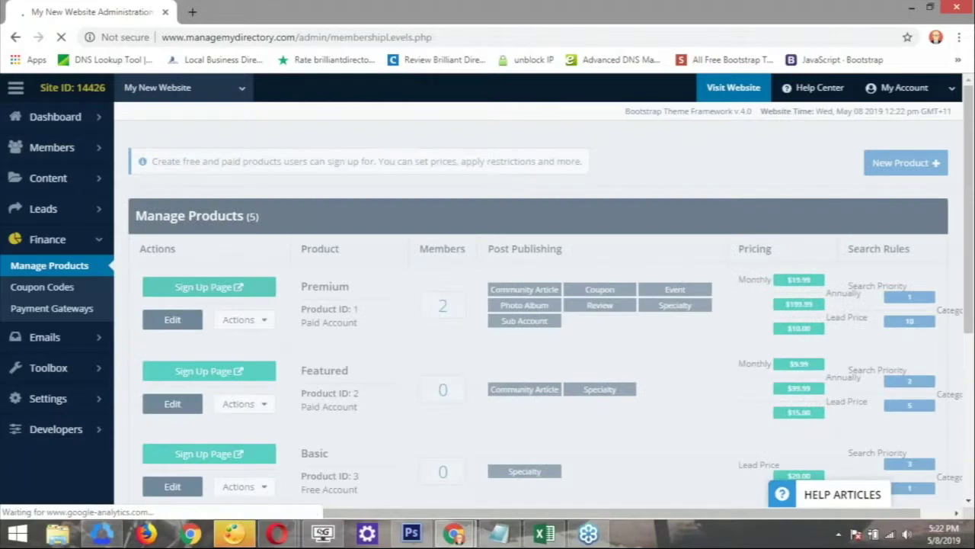
# - Examine the product list for the product IDs of the General User Account and Basic membership levels
pyautogui.scroll(-1, 409, 283)
pyautogui.scroll(-1, 409, 284)
pyautogui.scroll(1, 203, 237)
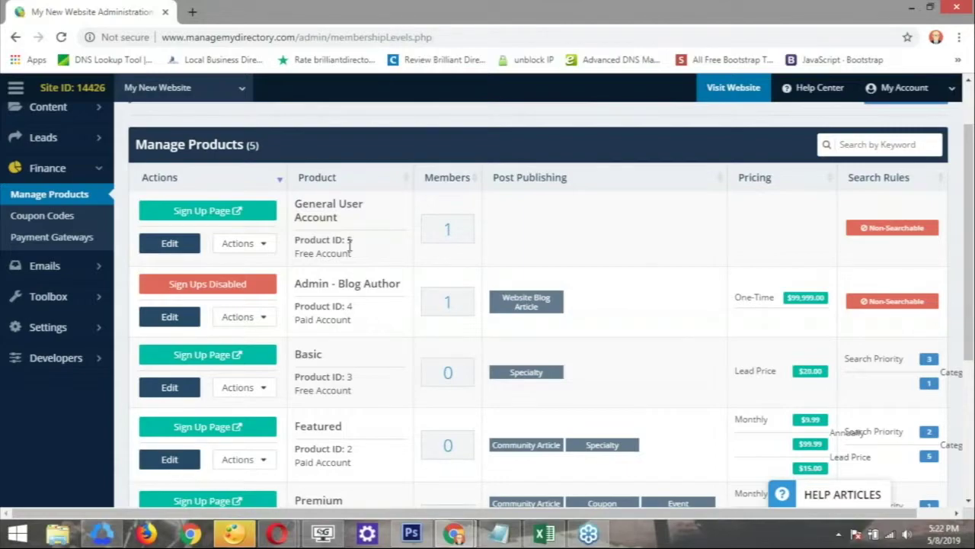
pyautogui.moveTo(294, 239); pyautogui.dragTo(366, 243)
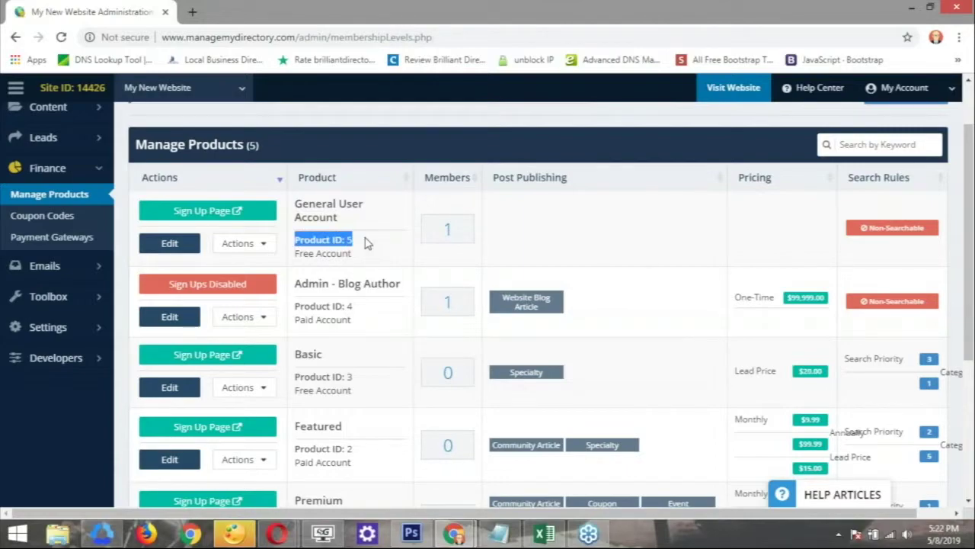
pyautogui.click(350, 240)
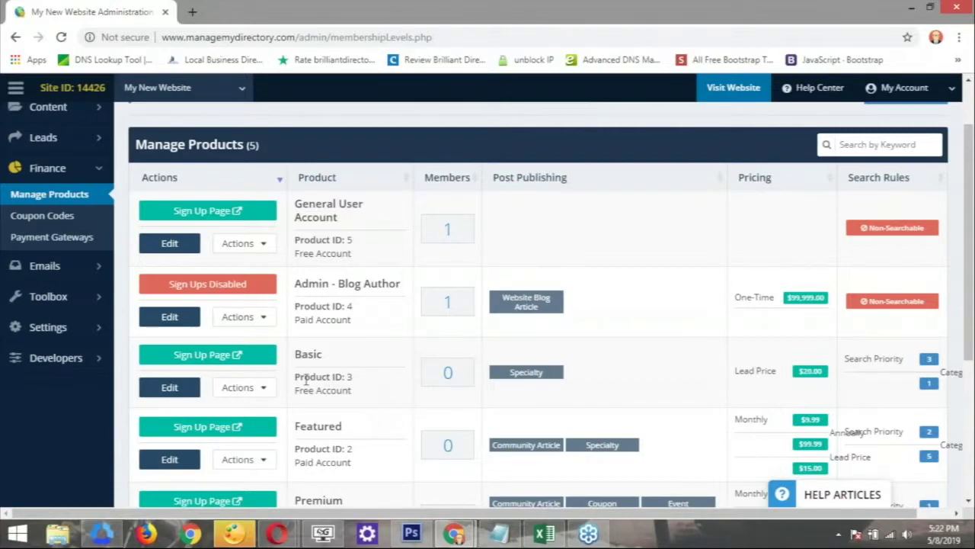
pyautogui.moveTo(295, 355); pyautogui.dragTo(314, 355)
pyautogui.moveTo(332, 378); pyautogui.dragTo(373, 378)
# - Open the public directory website in a new tab and go to its join page
pyautogui.click(729, 90)
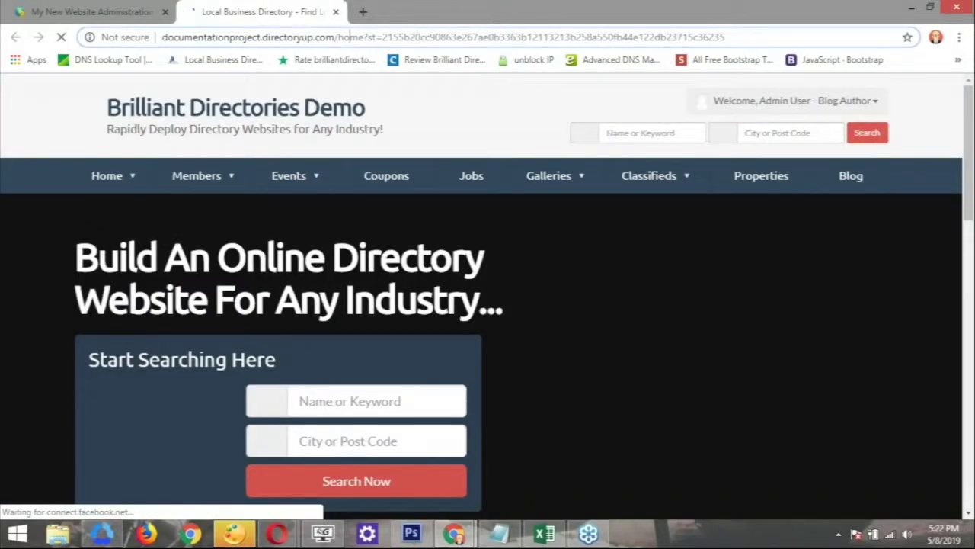
pyautogui.doubleClick(351, 37)
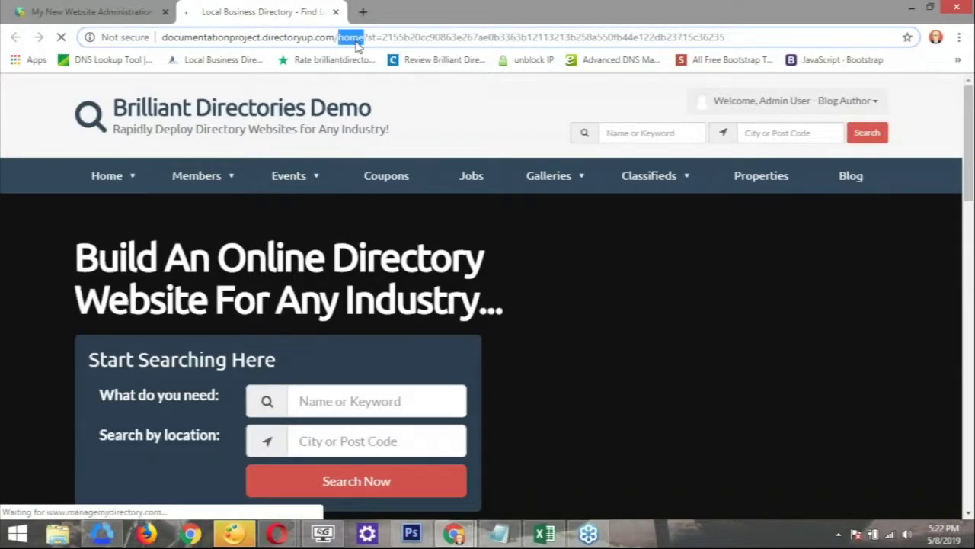
pyautogui.write('join')
pyautogui.press('Return')
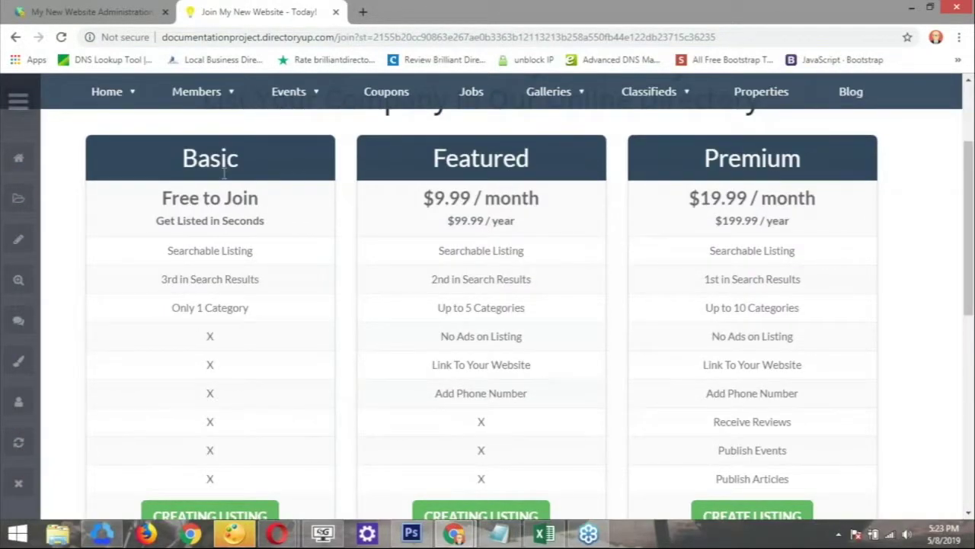
# - Open the Basic plan's sign-up page from the join page and highlight the /checkout/3 part of its address
pyautogui.scroll(-1, 223, 174)
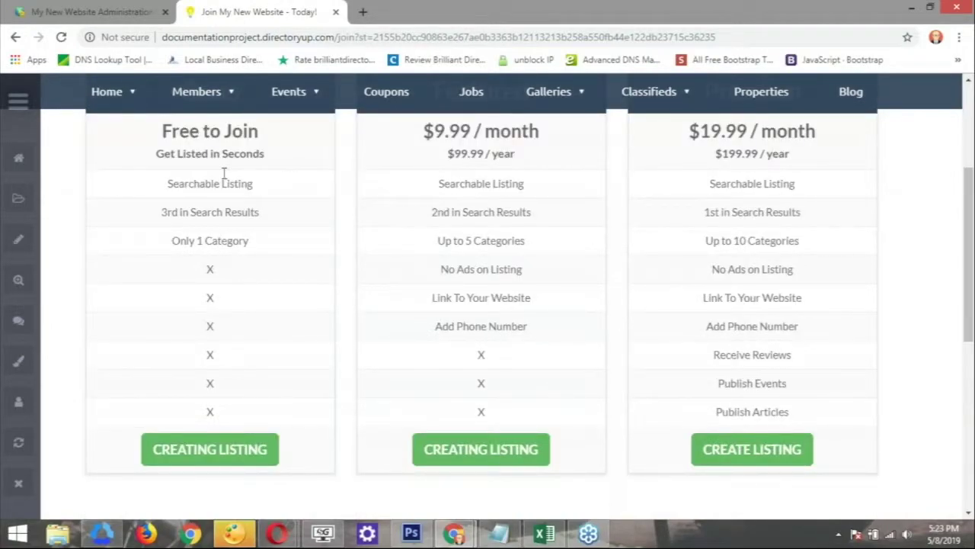
pyautogui.scroll(-1, 223, 173)
pyautogui.click(188, 378)
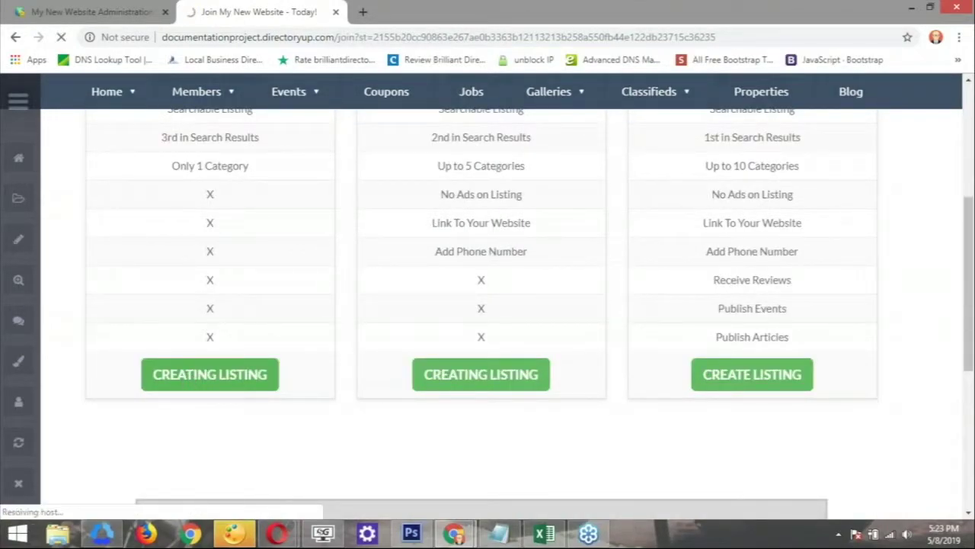
pyautogui.click(187, 371)
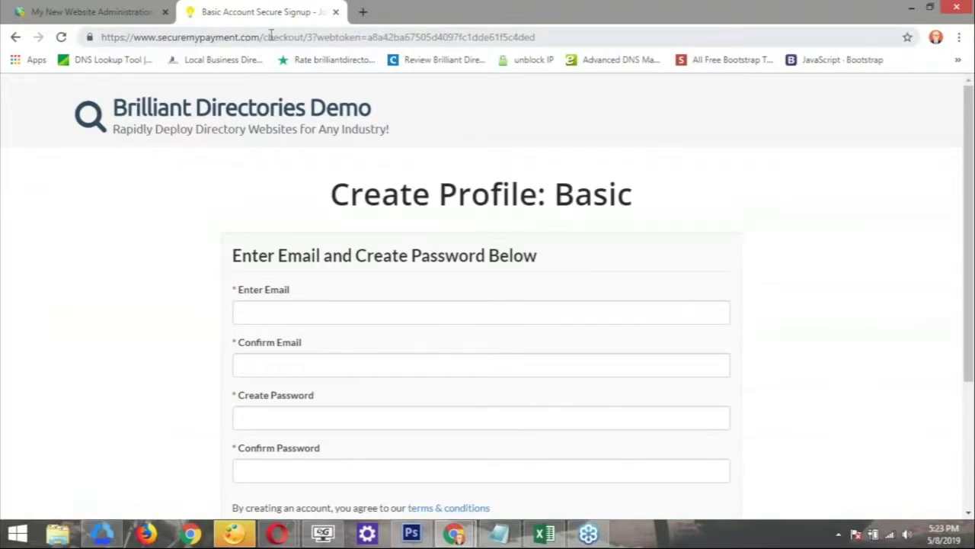
pyautogui.moveTo(260, 36); pyautogui.dragTo(314, 40)
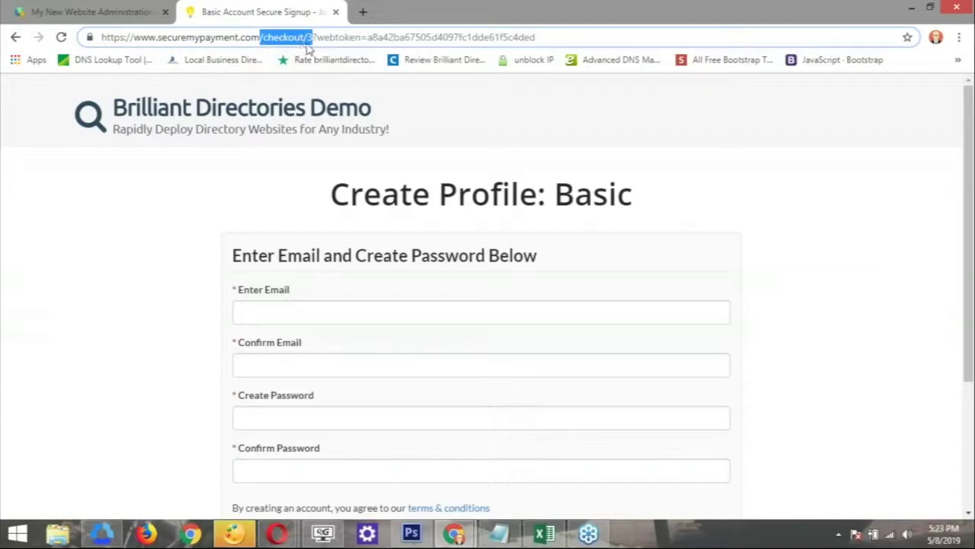
# - Return to the Manage Products list and compare the Basic membership's product ID with the checkout address
pyautogui.click(121, 12)
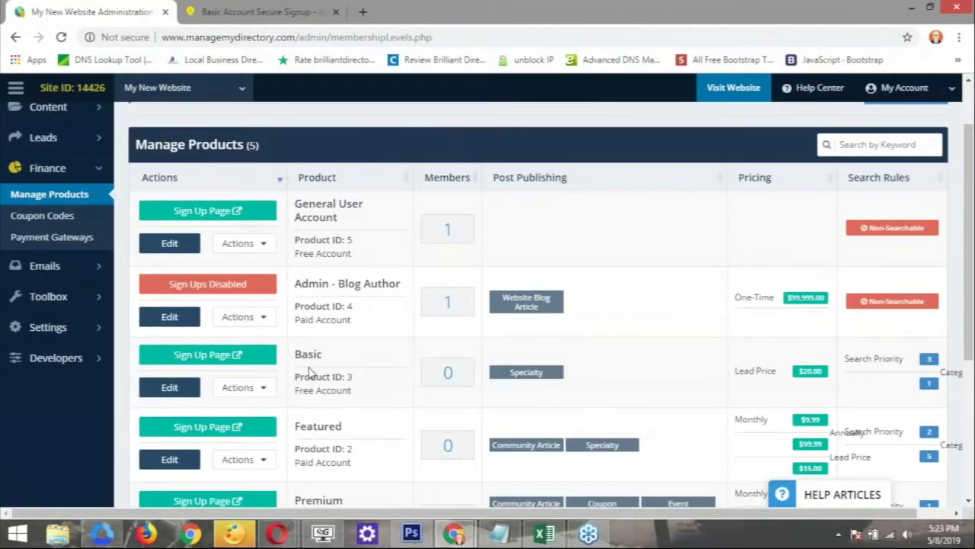
pyautogui.moveTo(295, 352); pyautogui.dragTo(333, 368)
pyautogui.click(369, 383)
pyautogui.moveTo(365, 383); pyautogui.dragTo(330, 377)
pyautogui.click(360, 385)
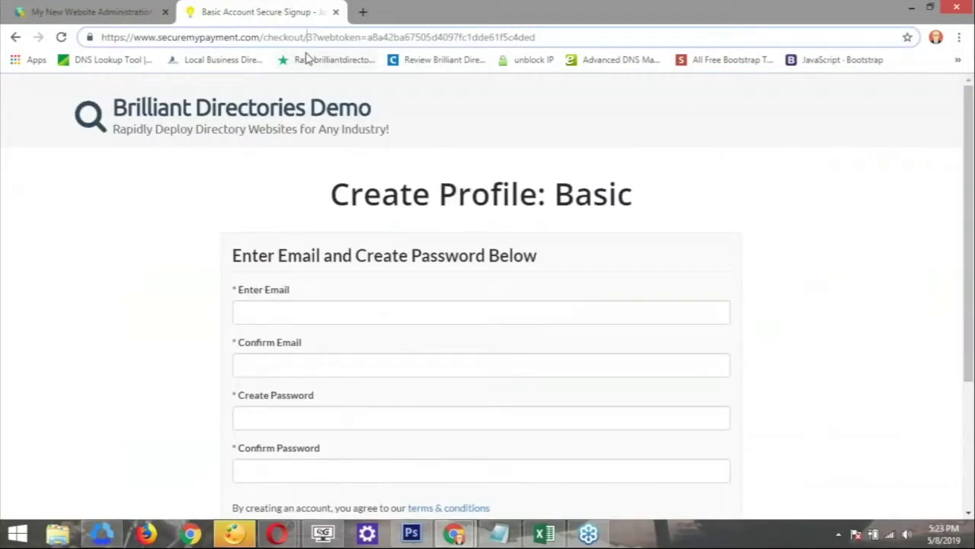
# - Copy the /checkout/3 part of the Basic sign-up page's address
pyautogui.click(279, 13)
pyautogui.moveTo(311, 41); pyautogui.dragTo(259, 38)
pyautogui.hotkey('ctrl', 'c')
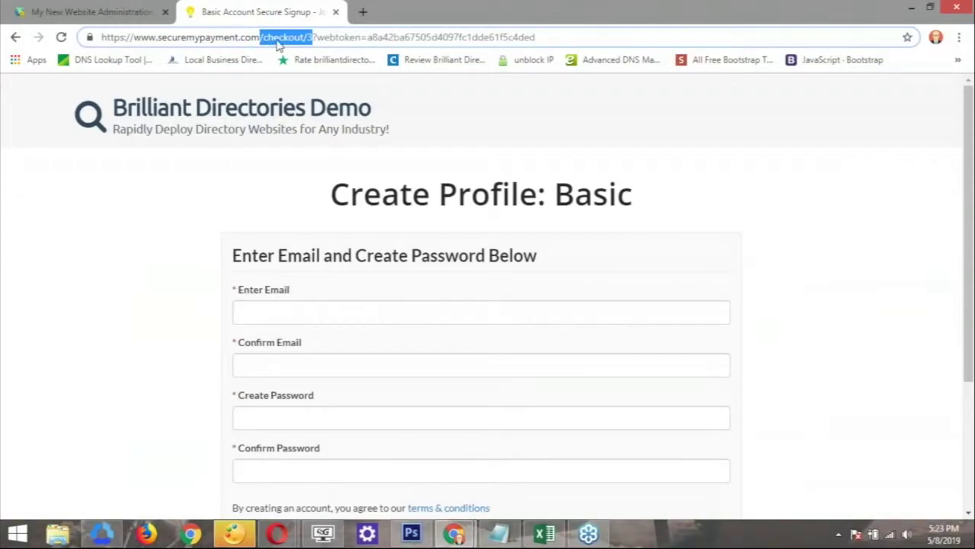
# - Edit the General User Account product, renaming it Claim and setting its account type to Claim
pyautogui.click(106, 12)
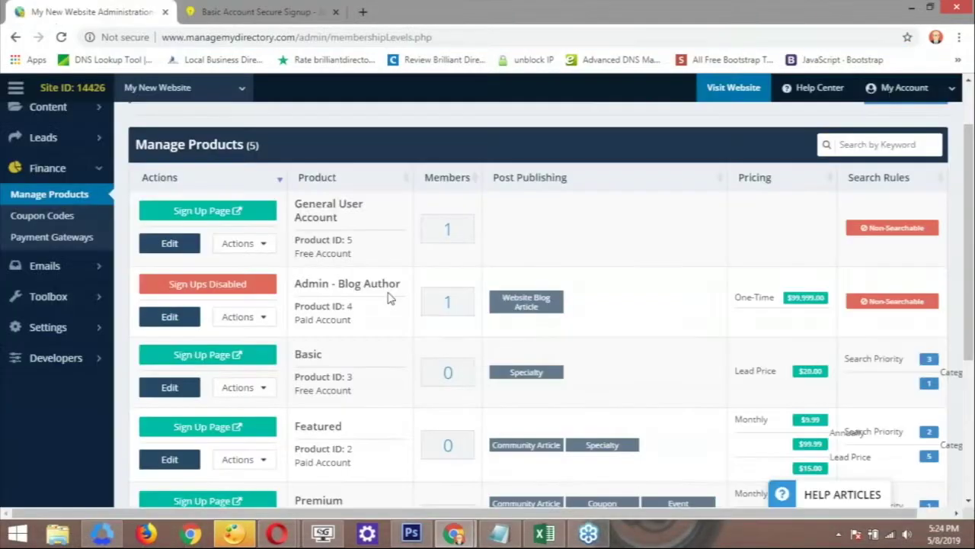
pyautogui.click(171, 244)
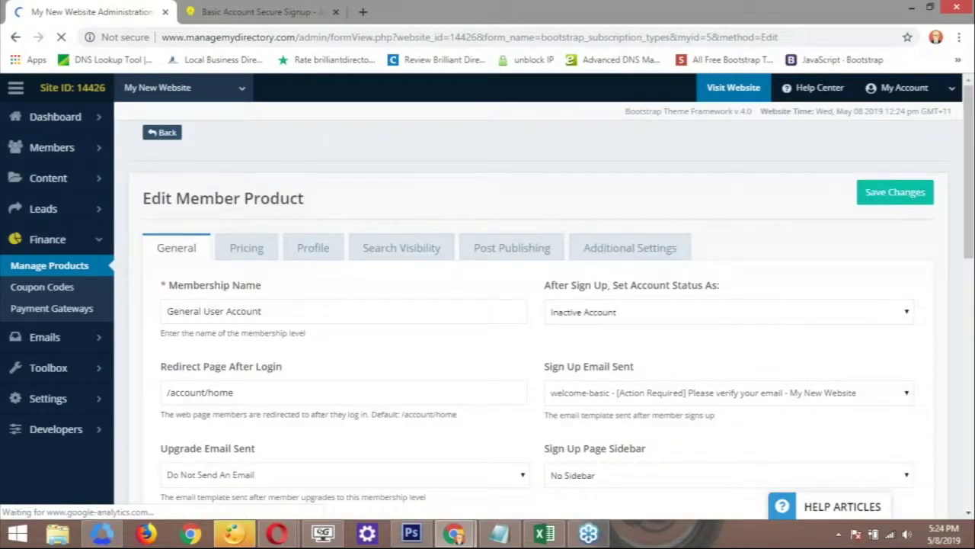
pyautogui.write('Claim')
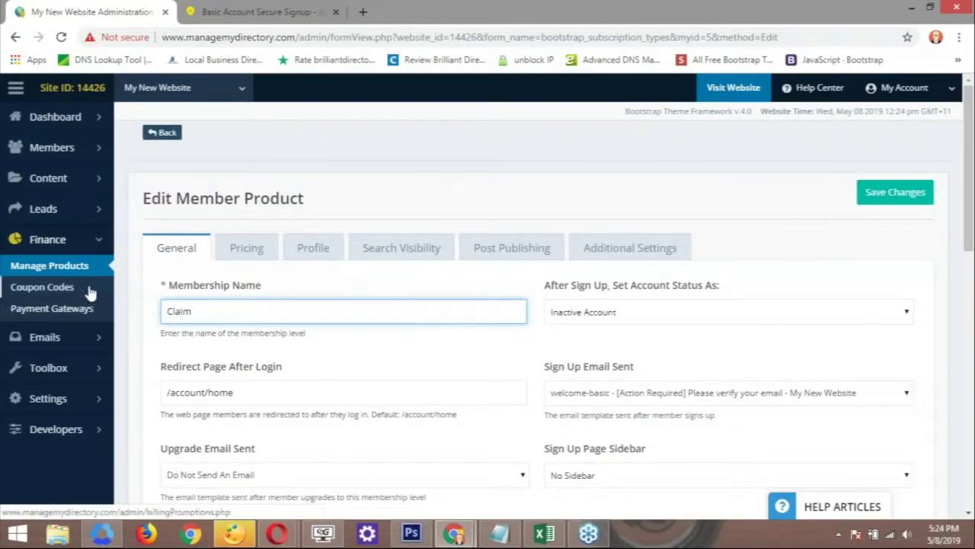
pyautogui.click(248, 248)
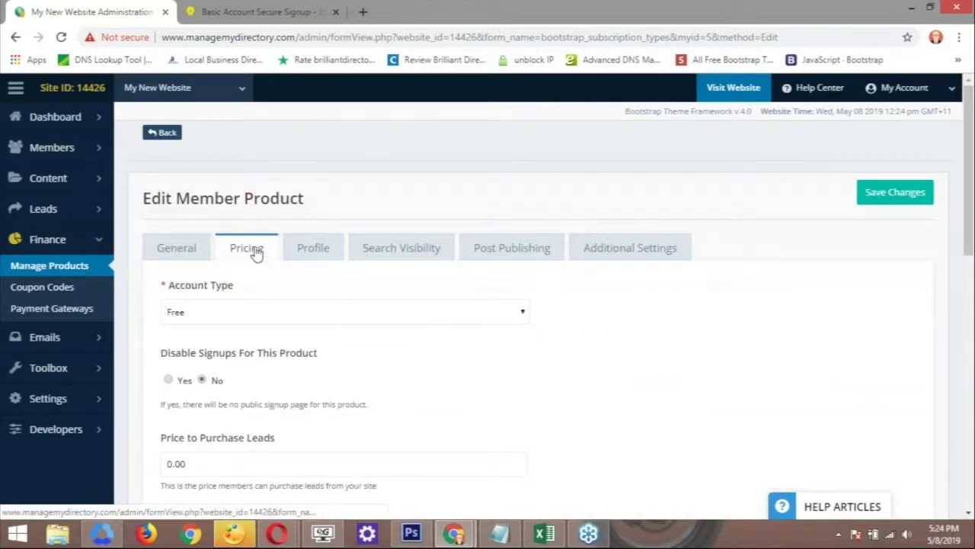
pyautogui.click(205, 314)
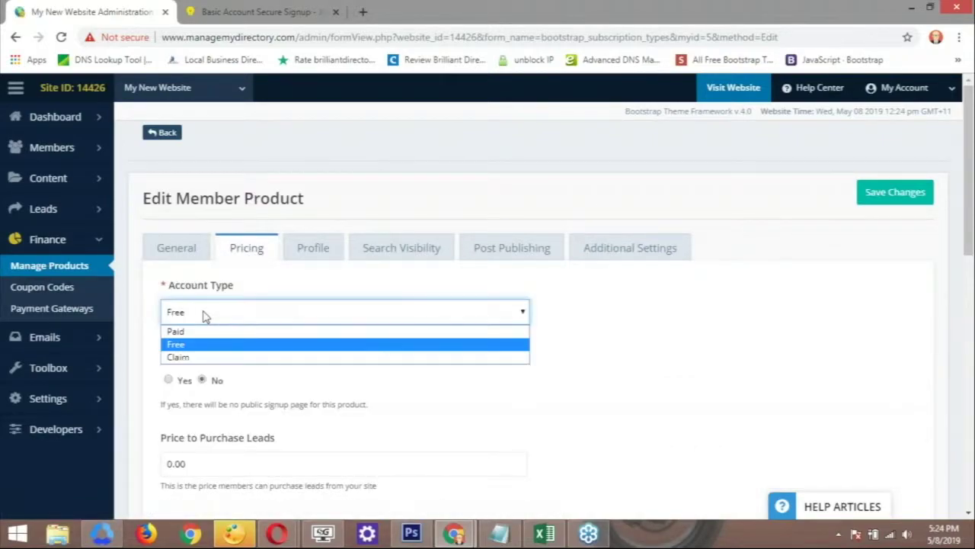
pyautogui.click(194, 357)
# - Replace the Claim Listing Web Link with /checkout/3 and save the product
pyautogui.tripleClick(547, 287)
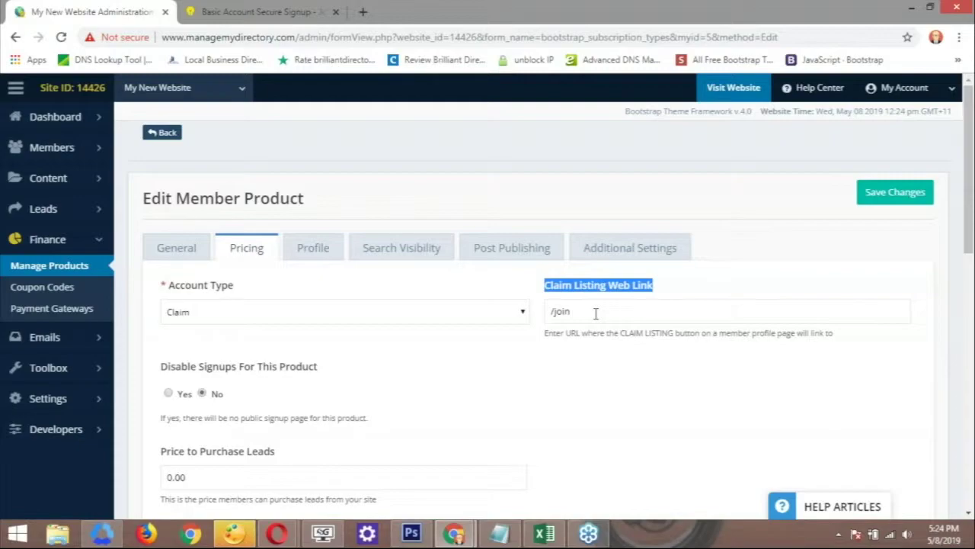
pyautogui.click(595, 311)
pyautogui.moveTo(595, 311); pyautogui.dragTo(522, 327)
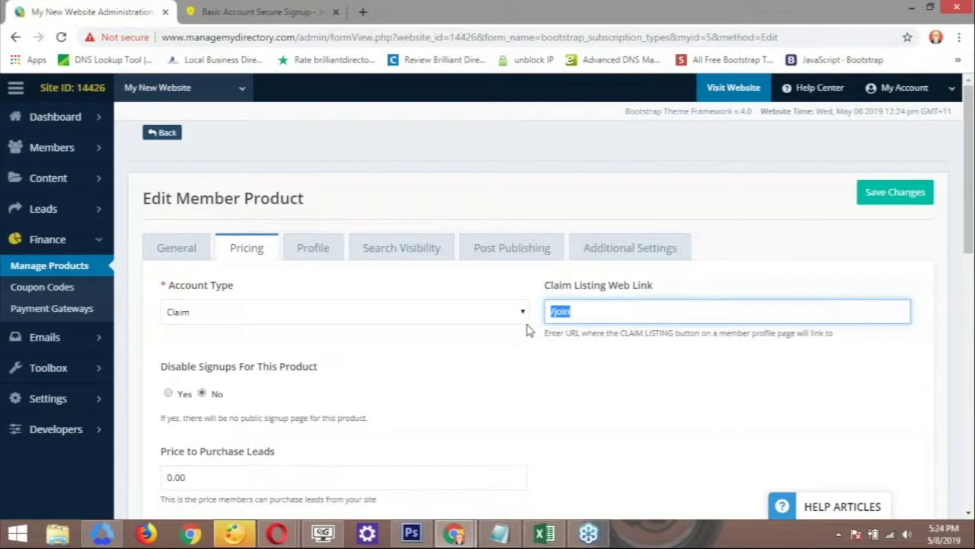
pyautogui.hotkey('ctrl', 'v')
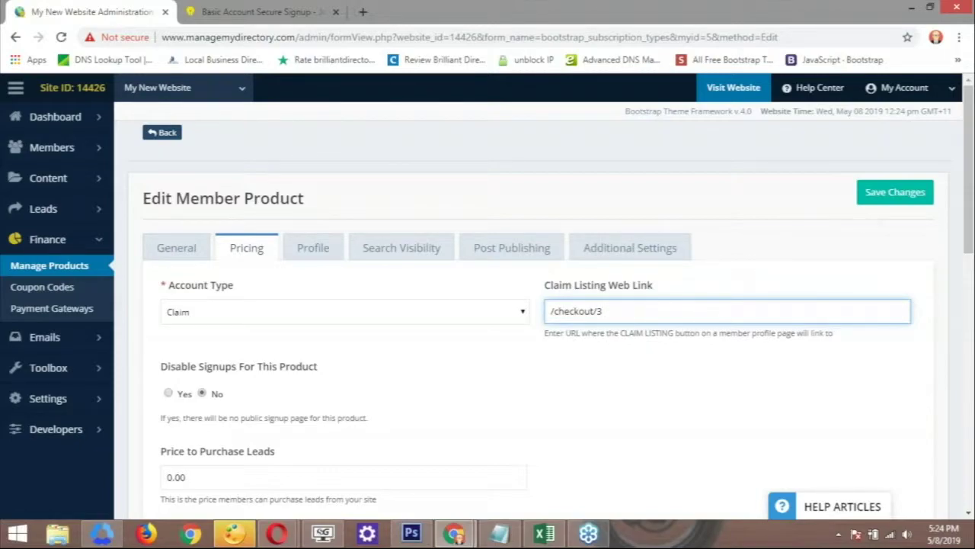
pyautogui.click(895, 192)
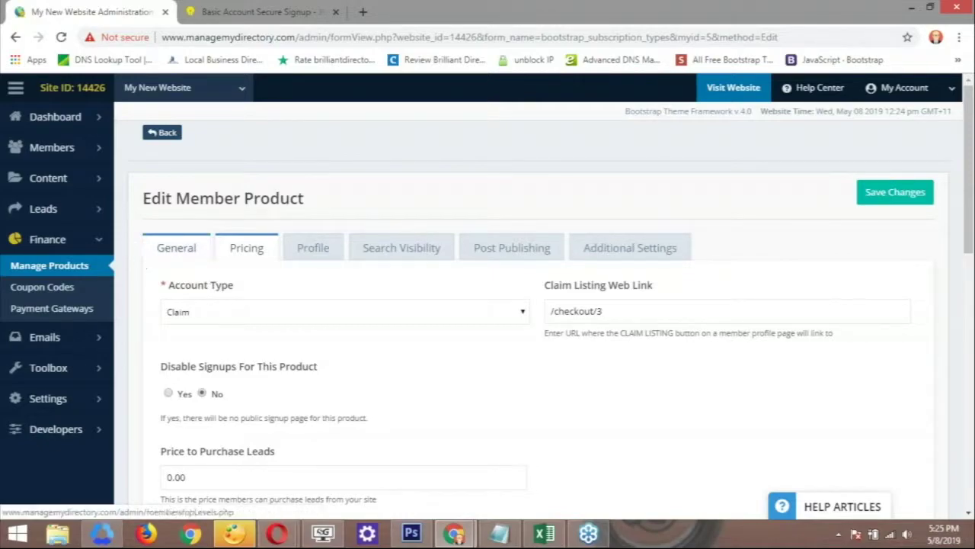
# - Open Manage Products in a separate tab, change the Claim Listing Web Link to /checkout/5, and save the product
pyautogui.middleClick(63, 265)
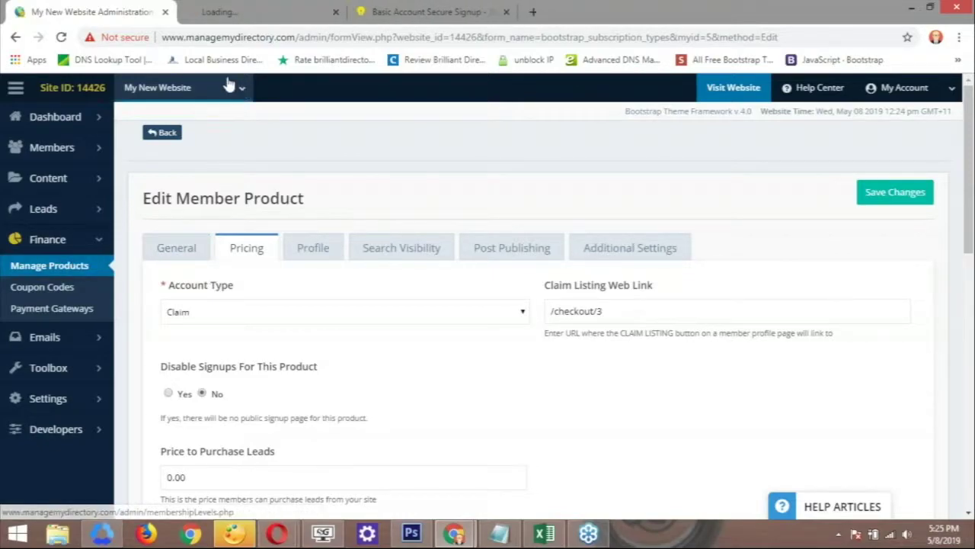
pyautogui.click(599, 312)
pyautogui.press('BackSpace')
pyautogui.write('5')
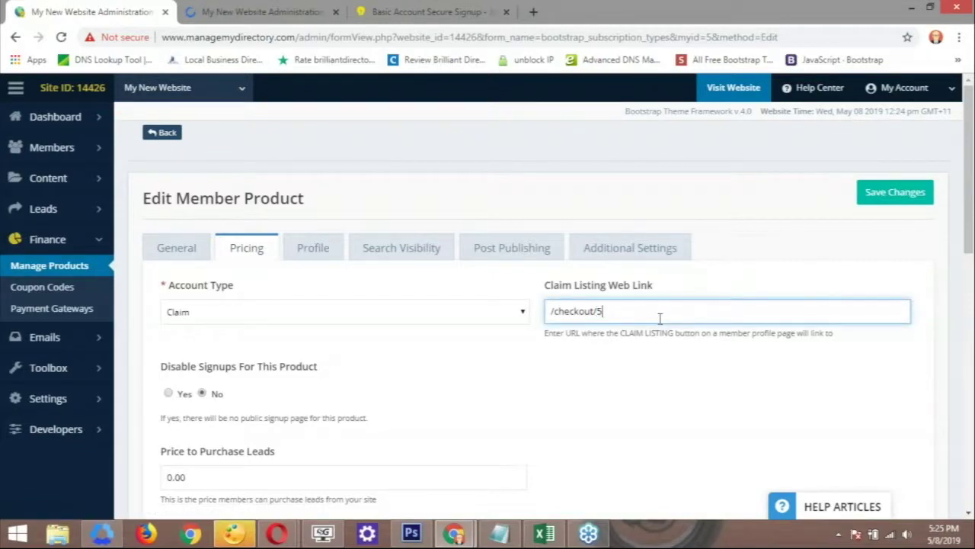
pyautogui.click(895, 192)
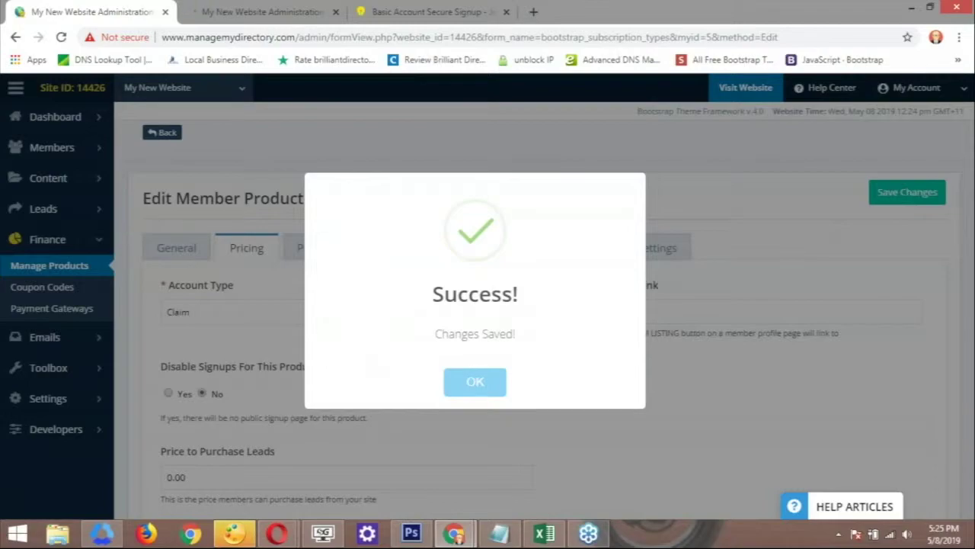
pyautogui.click(480, 390)
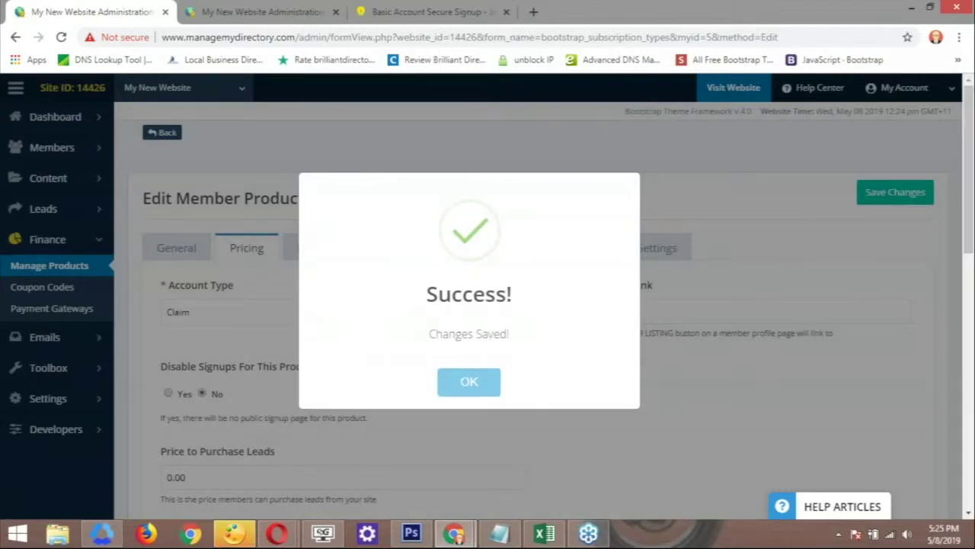
# - Make the Claim product's members searchable on the website and viewable by unregistered visitors, and save the changes
pyautogui.scroll(-8, 482, 366)
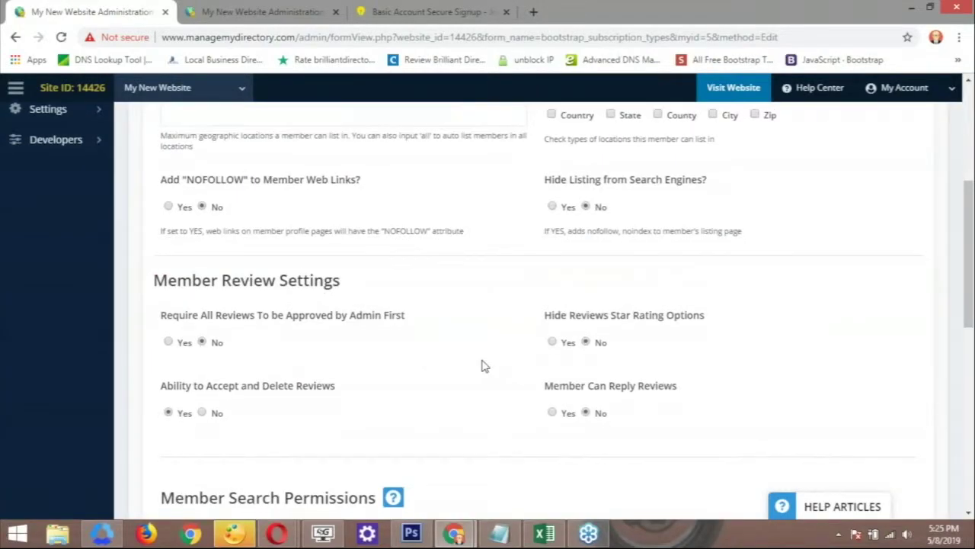
pyautogui.scroll(-2, 482, 366)
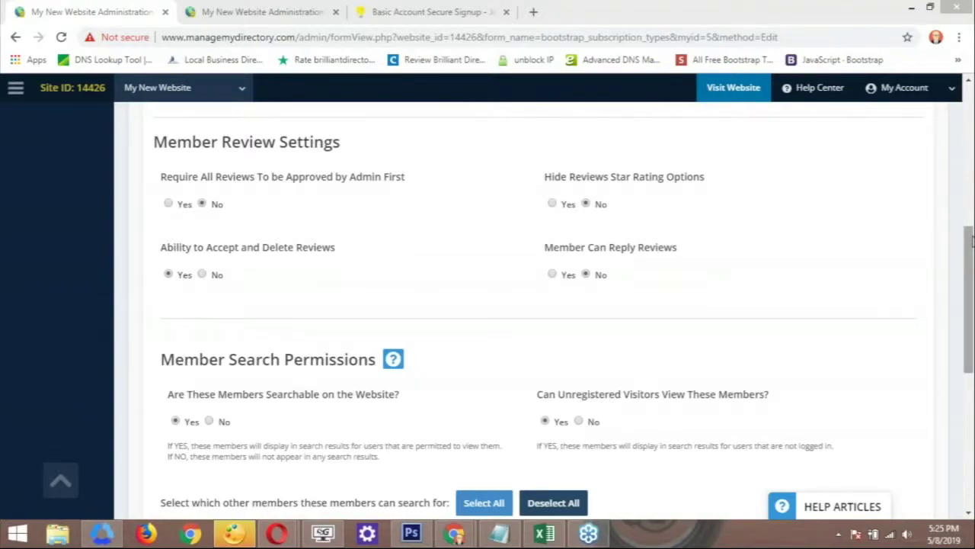
pyautogui.moveTo(971, 241); pyautogui.dragTo(971, 95)
pyautogui.click(906, 199)
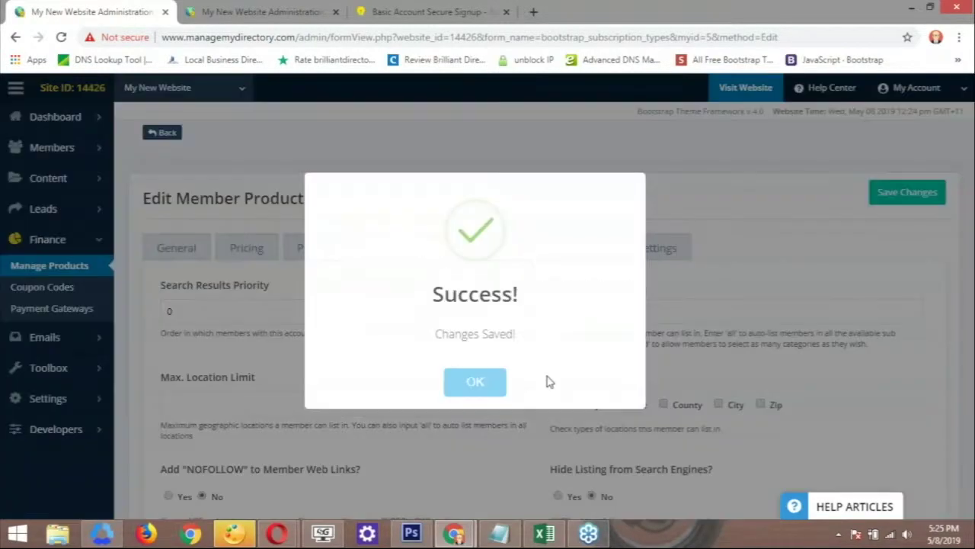
pyautogui.click(481, 385)
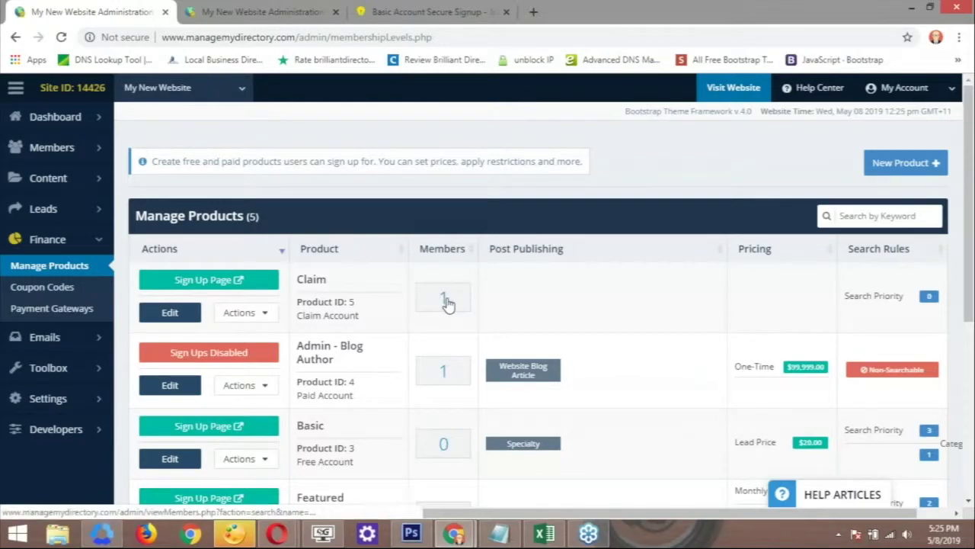
# - Open the public profile of the Claim product's member and start claiming the listing to test the link
pyautogui.middleClick(448, 303)
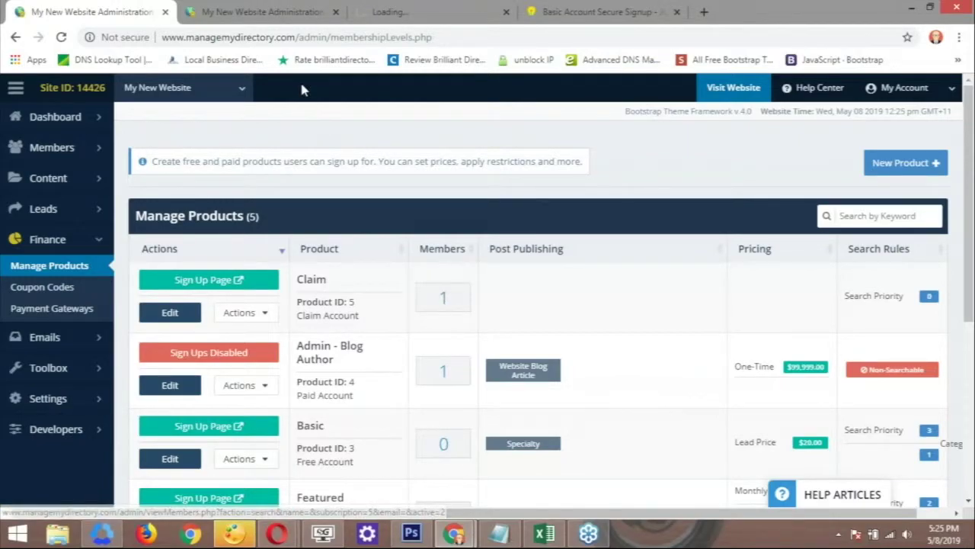
pyautogui.click(399, 17)
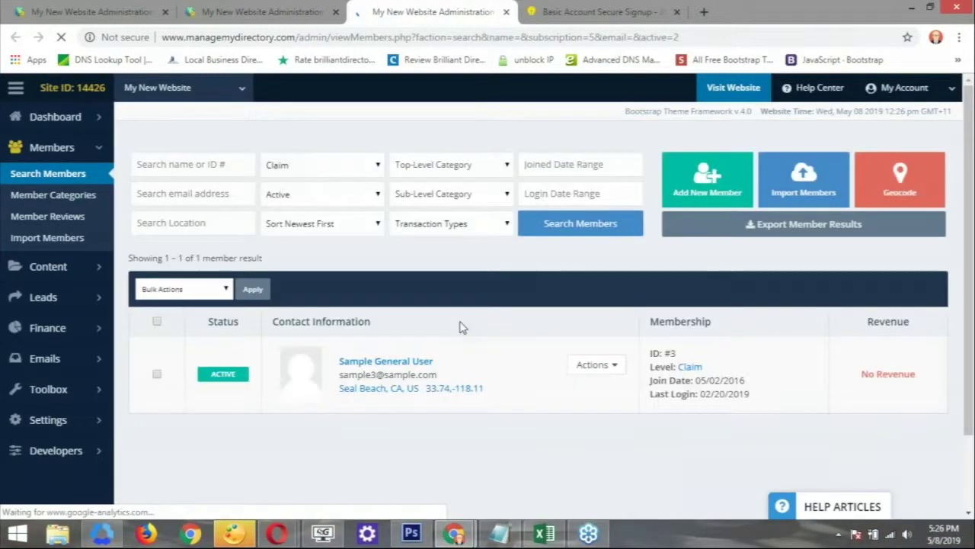
pyautogui.click(596, 364)
pyautogui.click(563, 383)
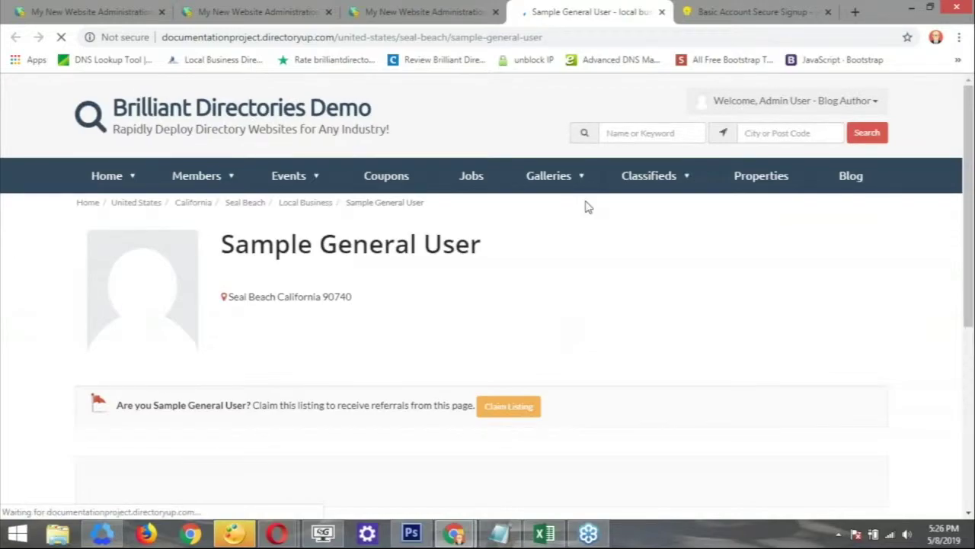
pyautogui.moveTo(195, 405); pyautogui.dragTo(290, 411)
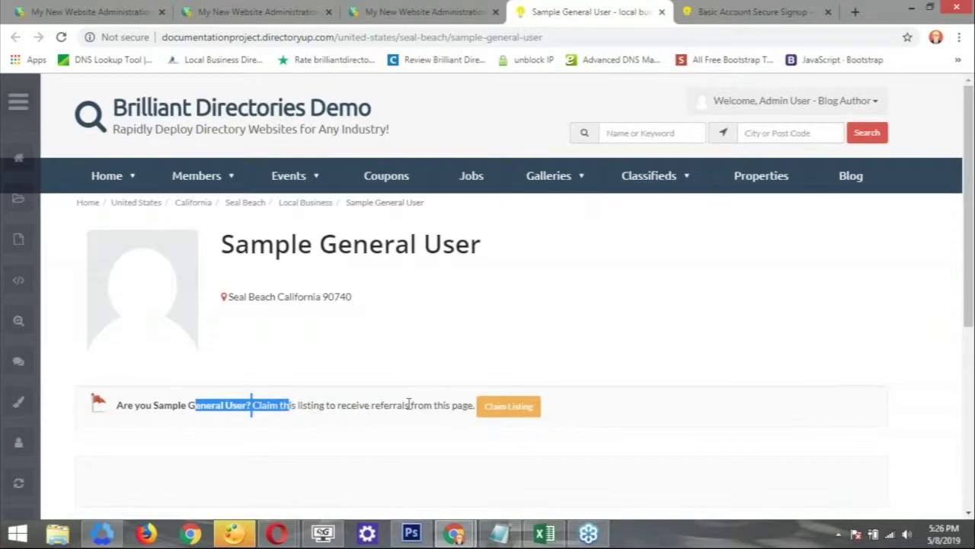
pyautogui.click(496, 407)
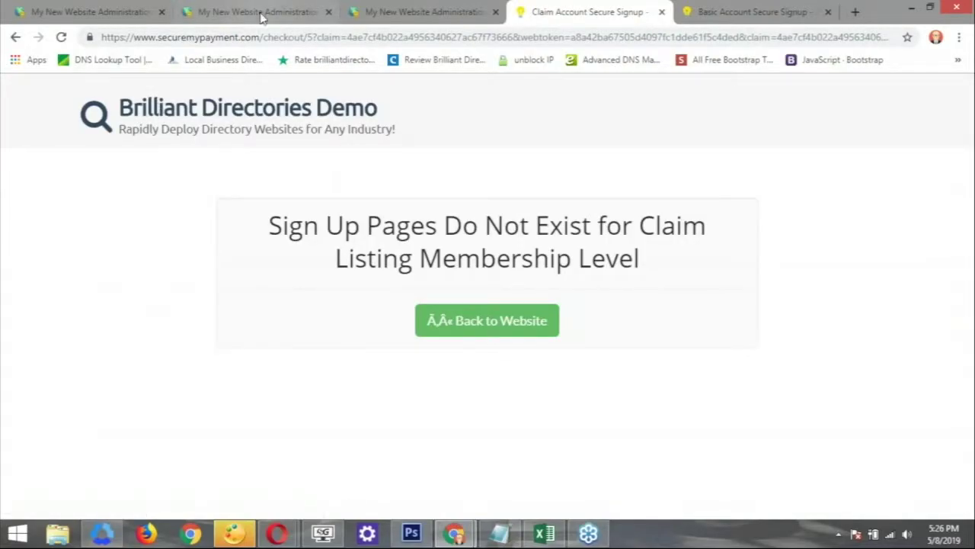
# - Check the Premium membership's Product ID in Manage Products and open the Claim product for editing
pyautogui.click(259, 13)
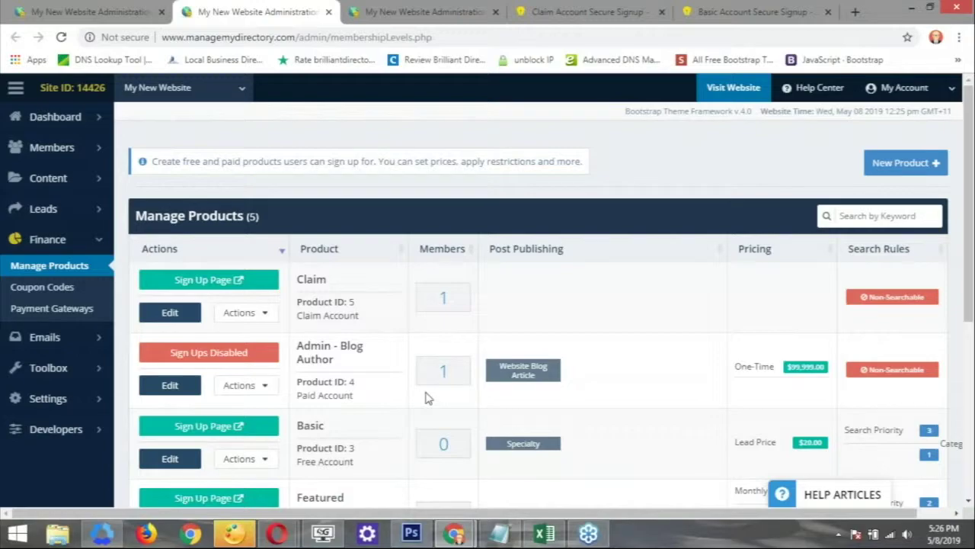
pyautogui.scroll(-1, 427, 397)
pyautogui.scroll(-3, 353, 434)
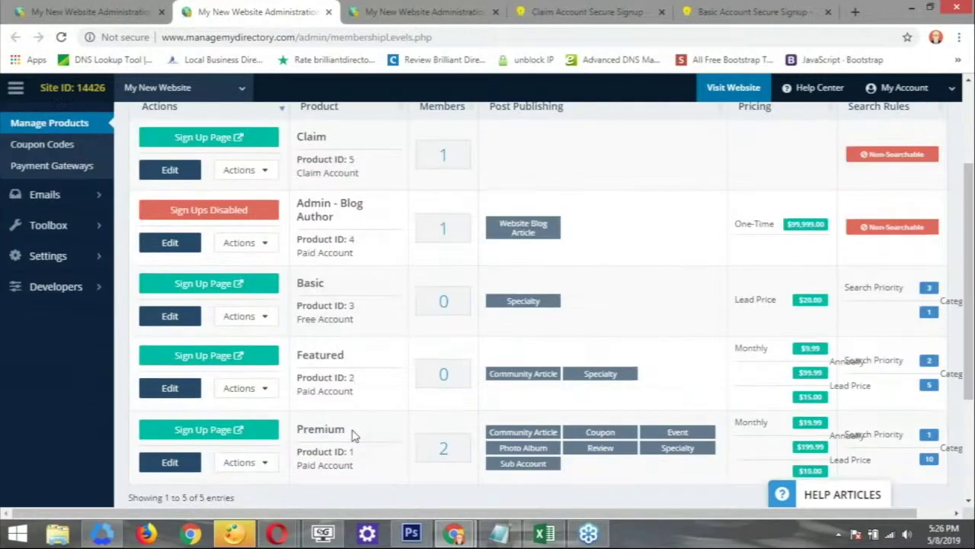
pyautogui.click(273, 317)
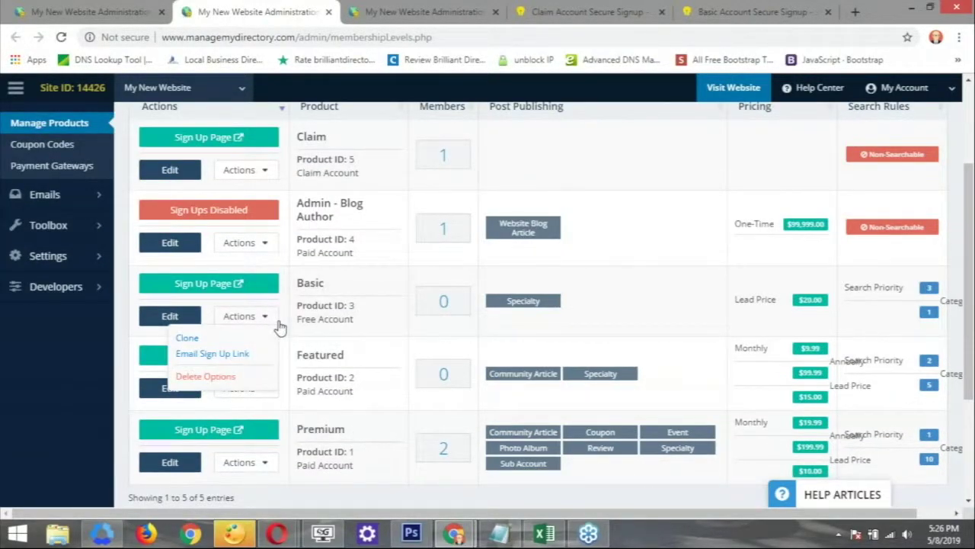
pyautogui.scroll(3, 246, 320)
pyautogui.press('F5')
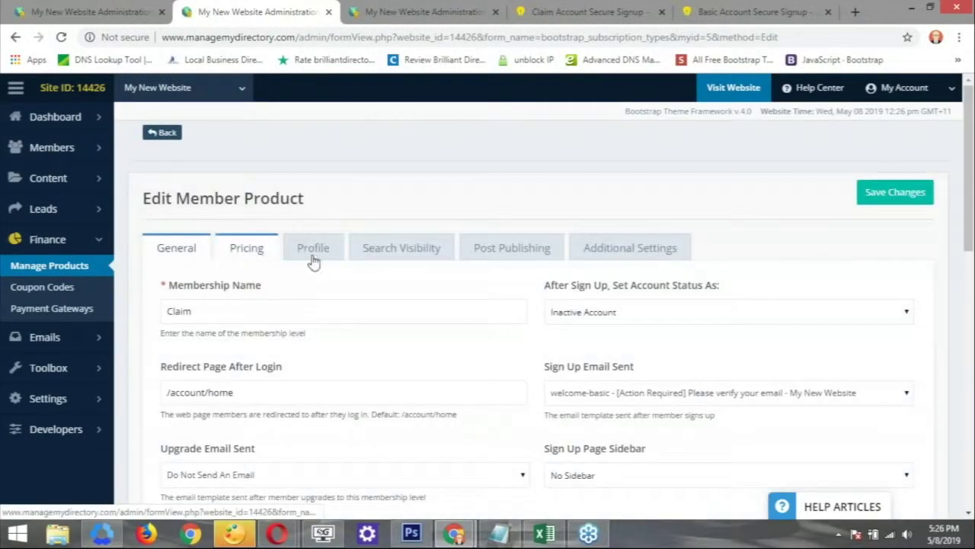
# - Set the Claim product's Claim Listing Web Link to /checkout/1 and save the changes
pyautogui.click(329, 258)
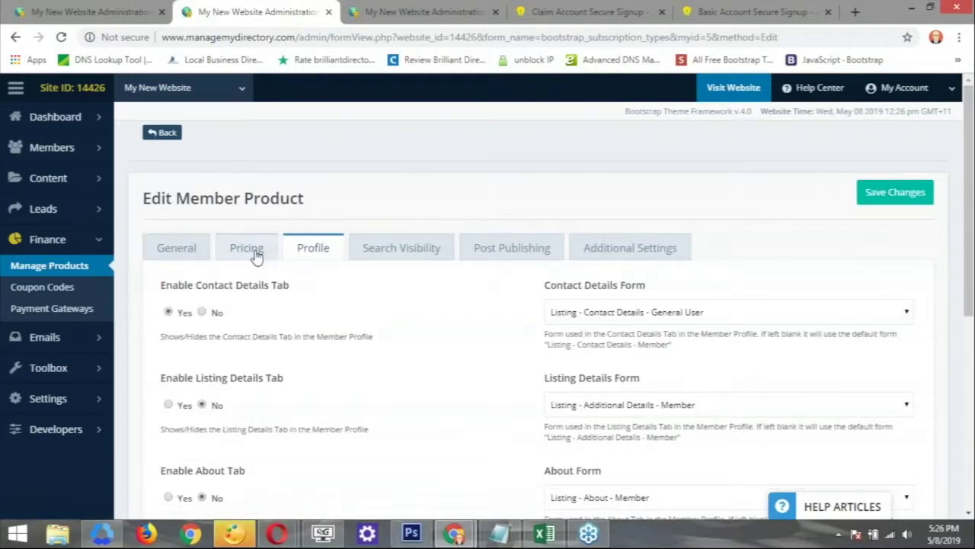
pyautogui.click(253, 252)
pyautogui.click(621, 319)
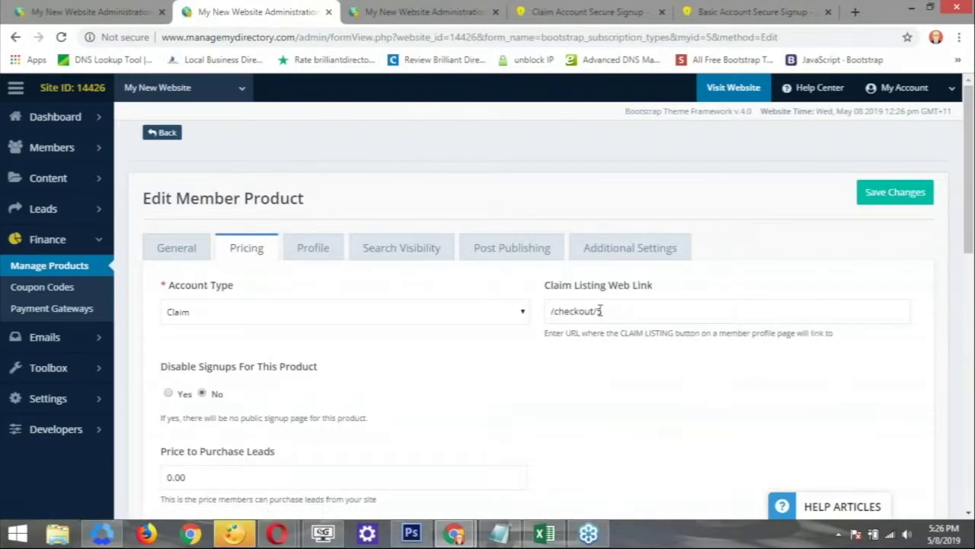
pyautogui.press('BackSpace')
pyautogui.write('1')
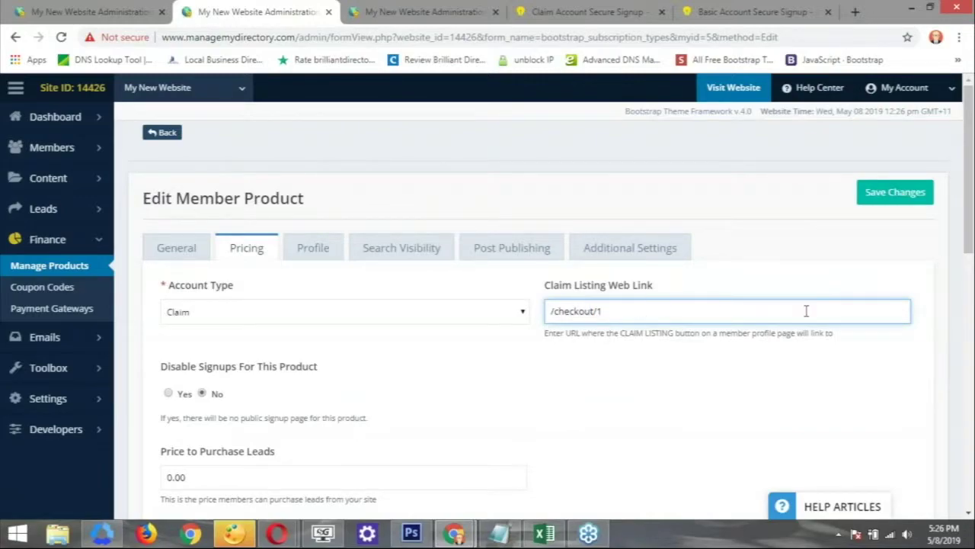
pyautogui.click(899, 202)
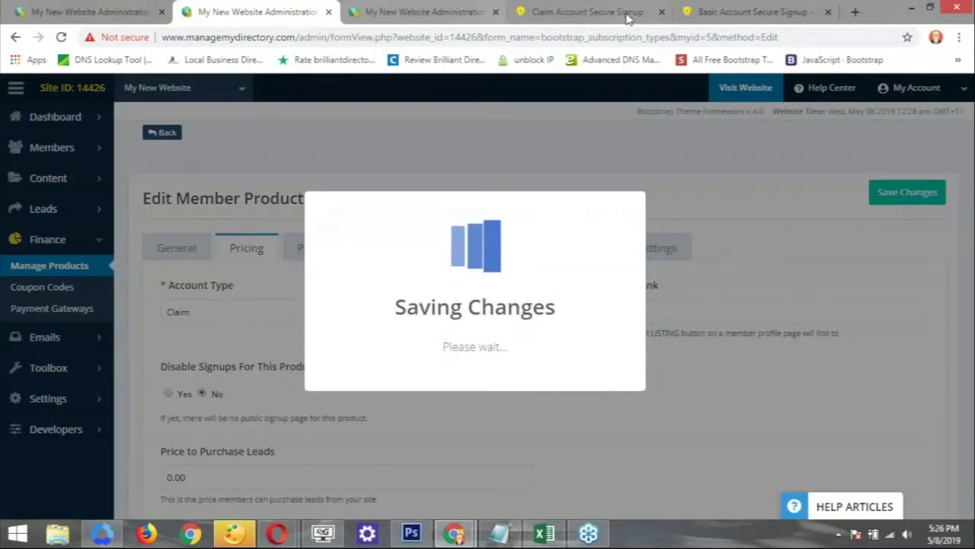
# - Return to the sample member's public profile, start claiming the listing again, and check the checkout path in the resulting address
pyautogui.click(594, 12)
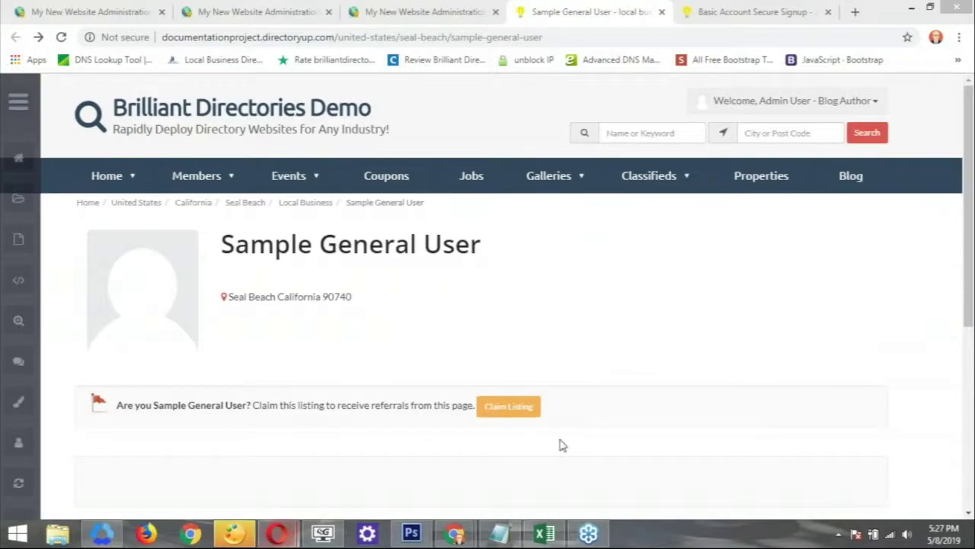
pyautogui.click(503, 412)
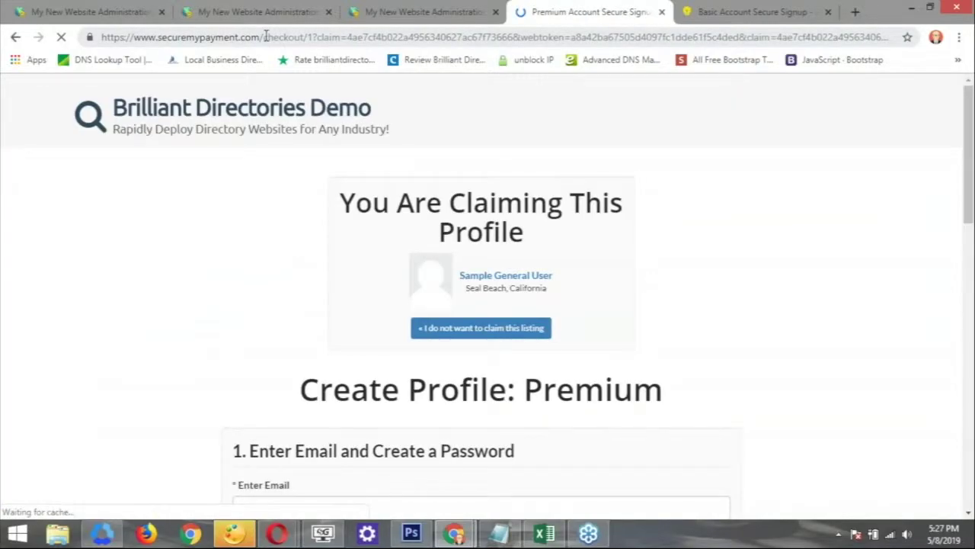
pyautogui.moveTo(264, 36); pyautogui.dragTo(312, 37)
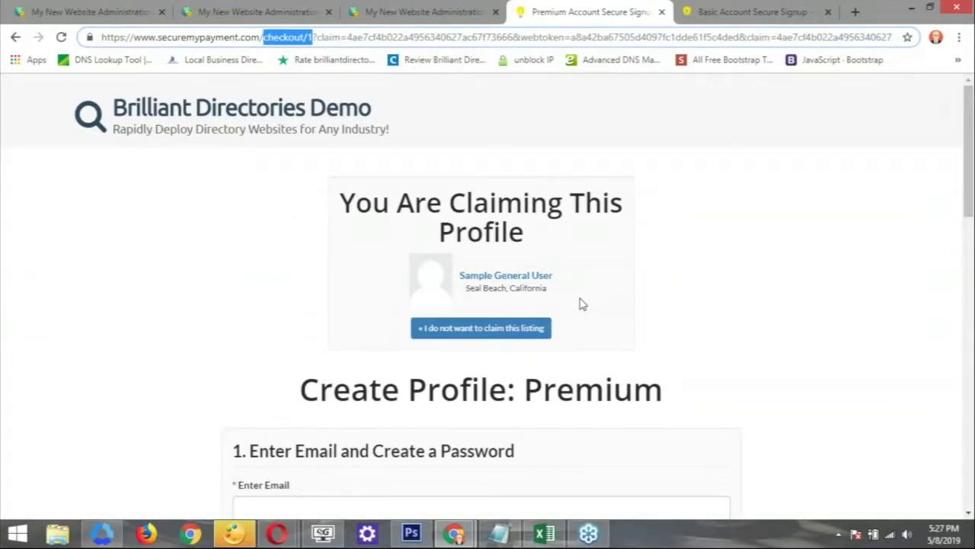
# - Examine the Premium claim sign-up page, including its account fields, payment options, billing information and card section
pyautogui.scroll(-6, 581, 303)
pyautogui.scroll(-1, 351, 311)
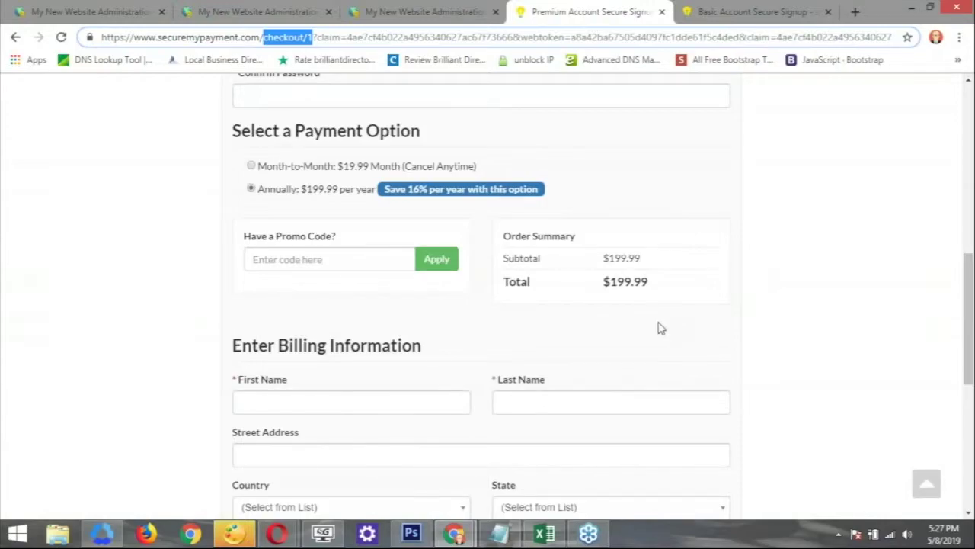
pyautogui.scroll(5, 660, 328)
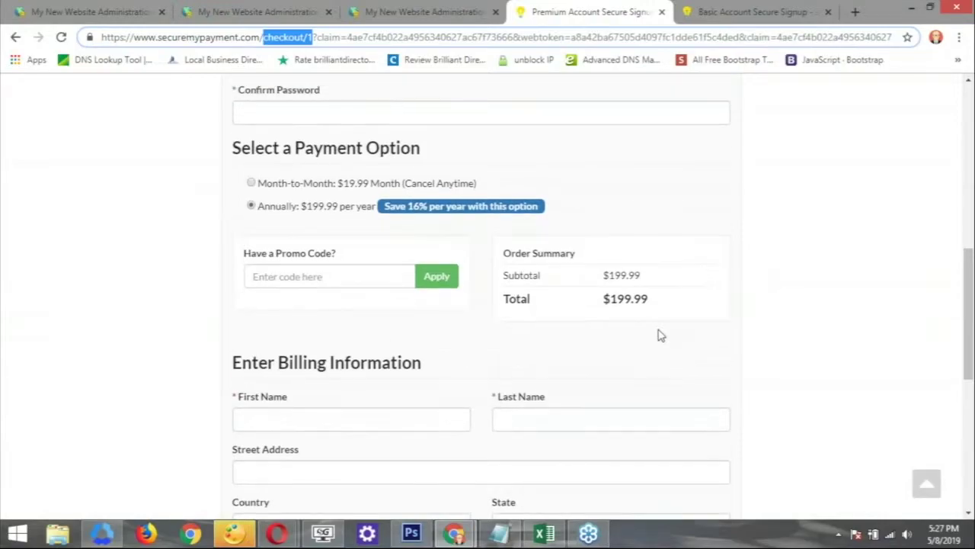
pyautogui.scroll(2, 318, 233)
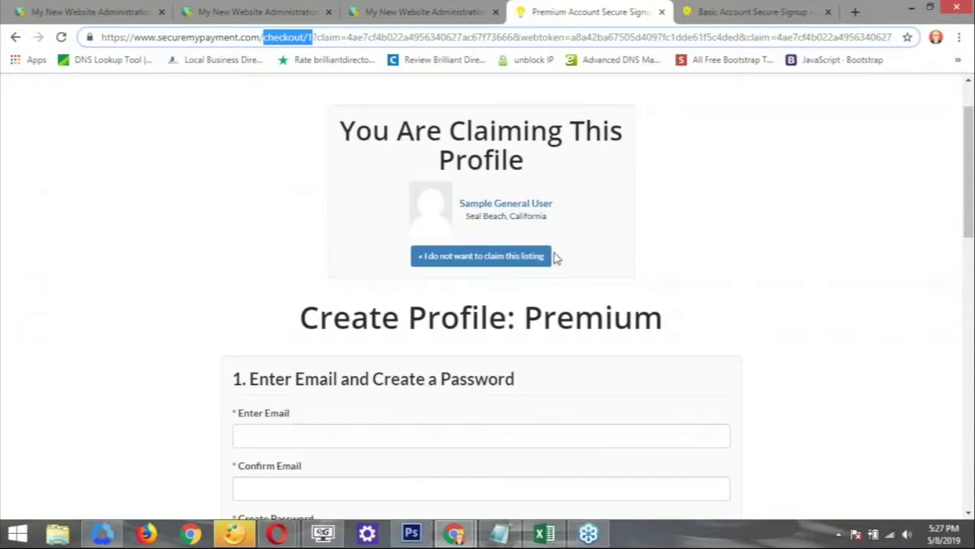
pyautogui.scroll(-7, 534, 244)
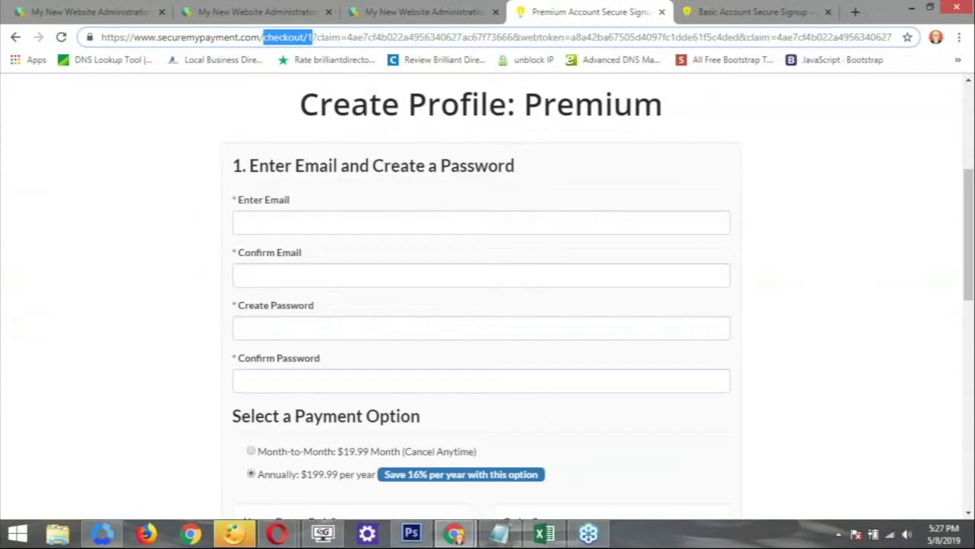
pyautogui.scroll(-2, 457, 192)
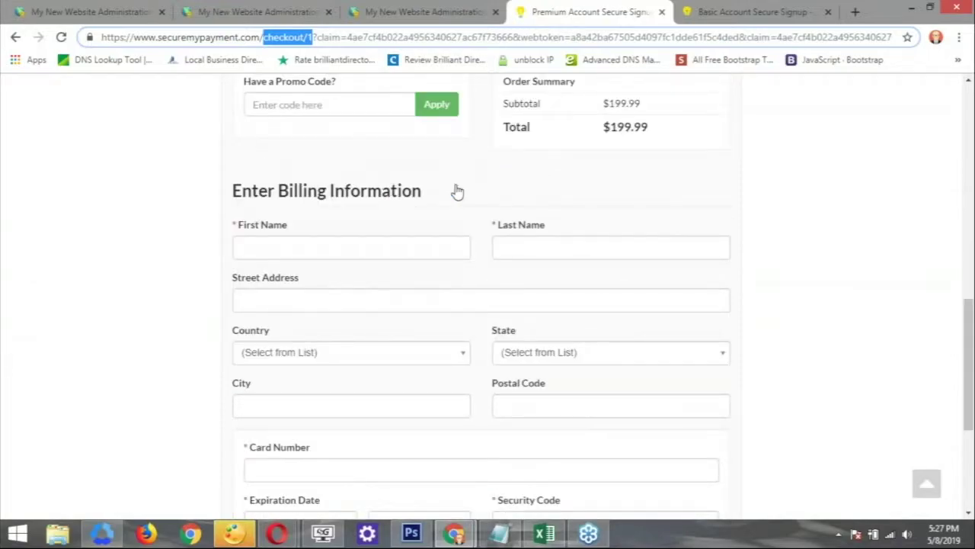
pyautogui.scroll(-3, 457, 192)
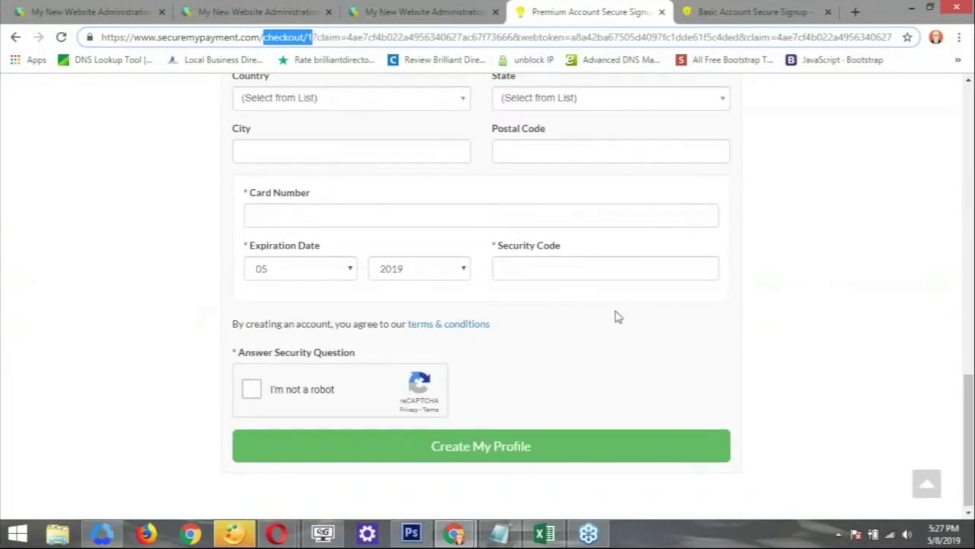
pyautogui.scroll(6, 366, 169)
pyautogui.scroll(3, 367, 169)
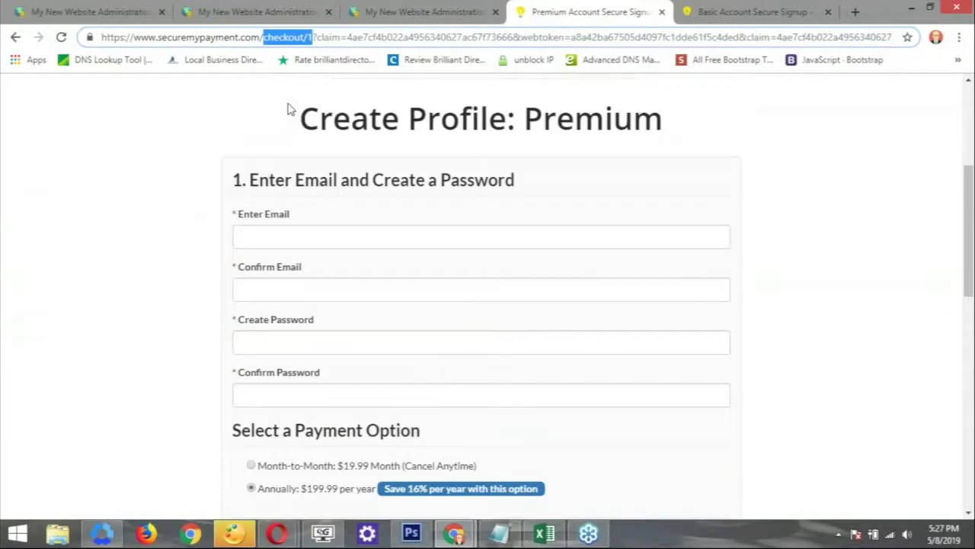
pyautogui.scroll(3, 287, 109)
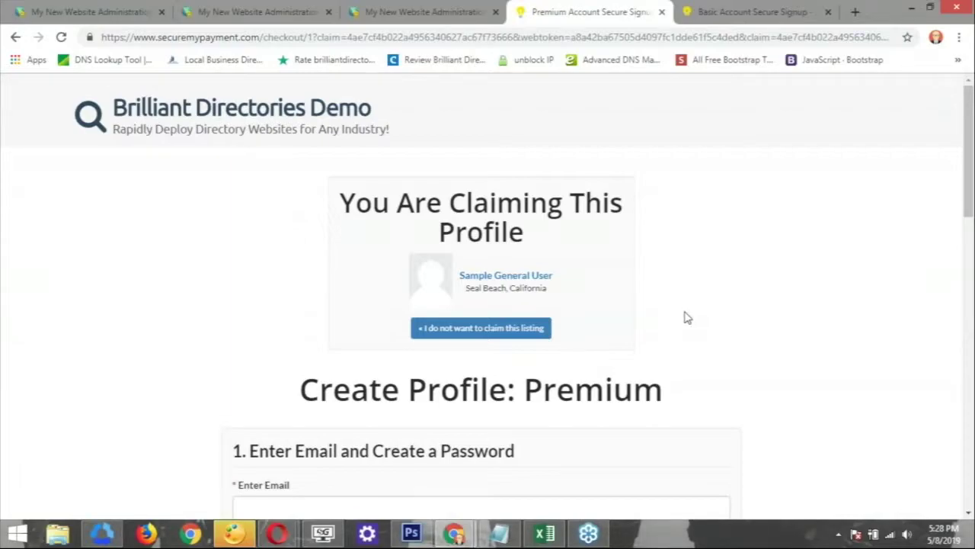
pyautogui.scroll(-3, 685, 317)
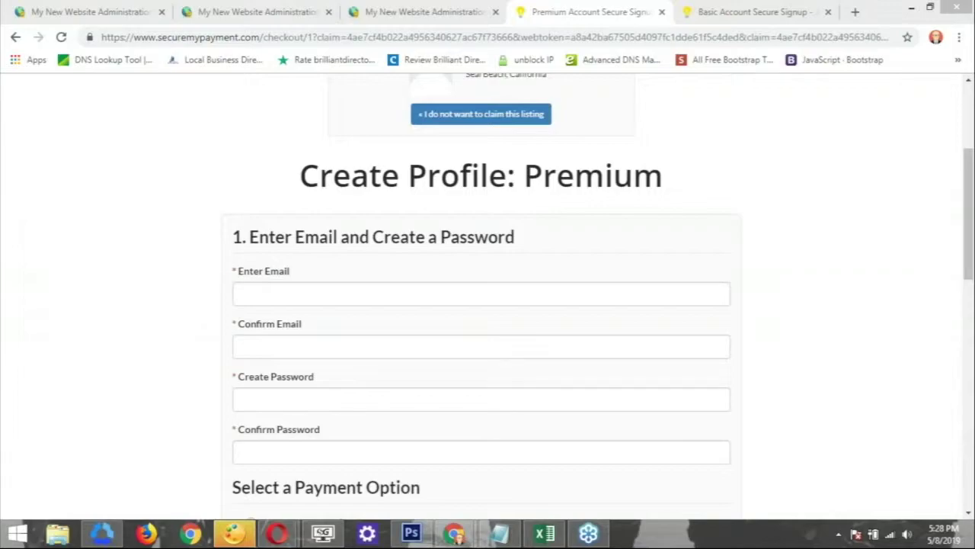
# - Leave the sign-up page for the member's profile, then return to the Claim product and dismiss its save confirmation
pyautogui.click(16, 37)
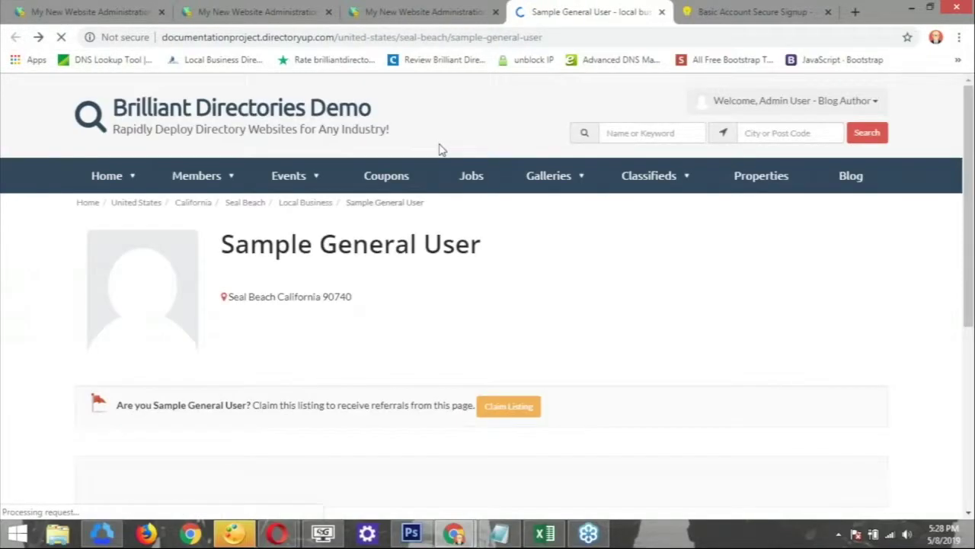
pyautogui.click(298, 12)
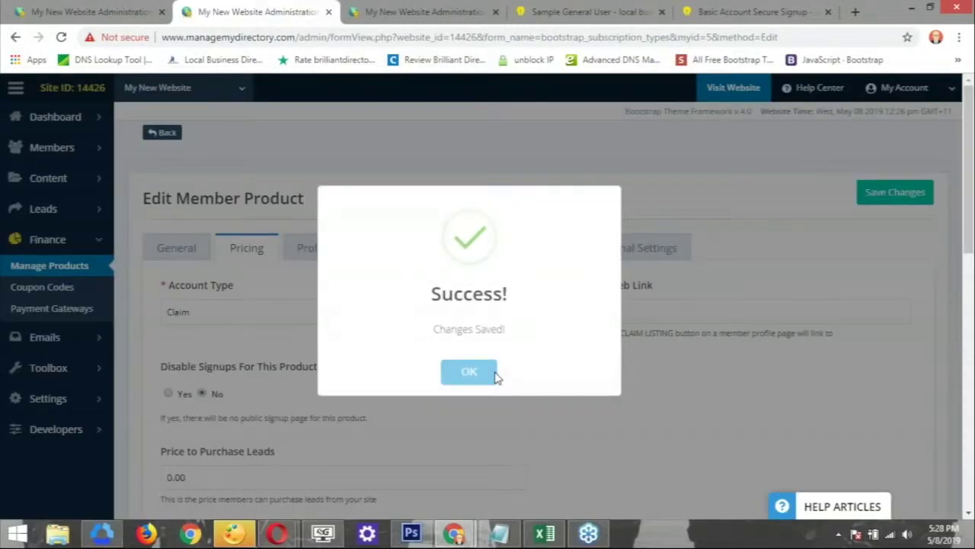
pyautogui.click(496, 377)
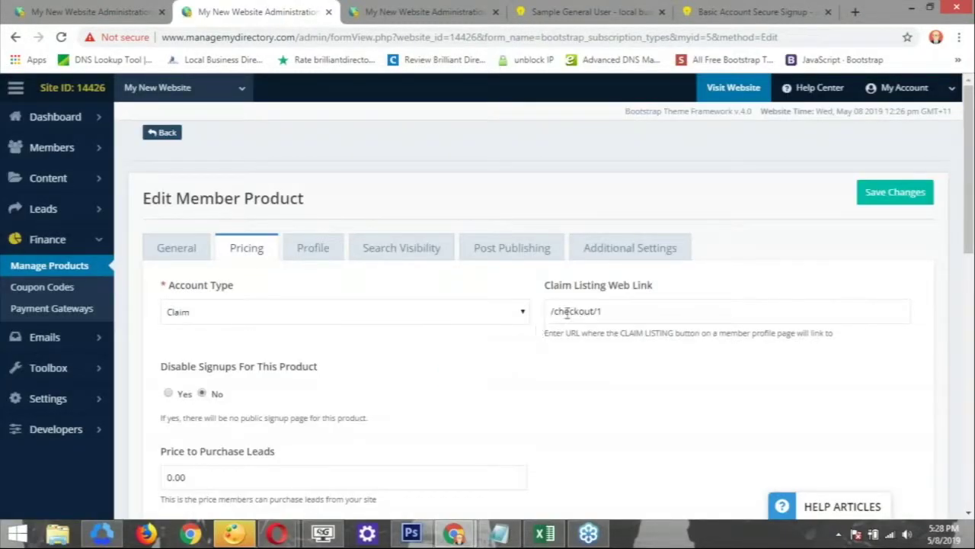
pyautogui.moveTo(630, 313); pyautogui.dragTo(523, 311)
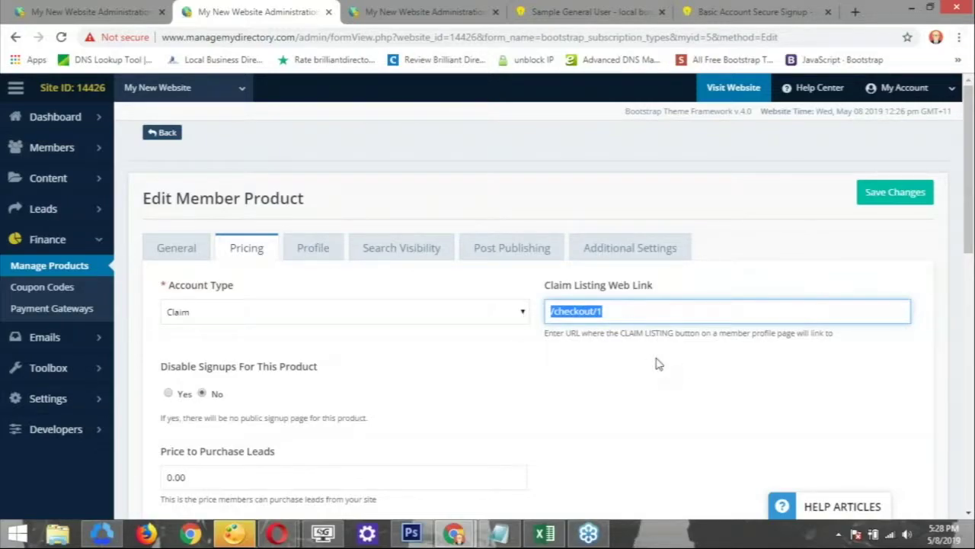
pyautogui.click(627, 314)
pyautogui.hotkey('shift', 'Left')
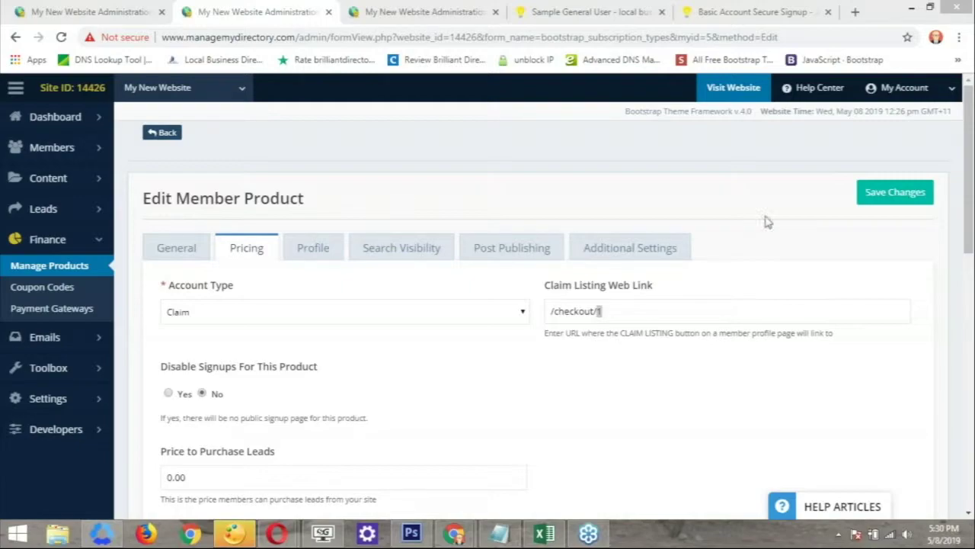
pyautogui.click(559, 219)
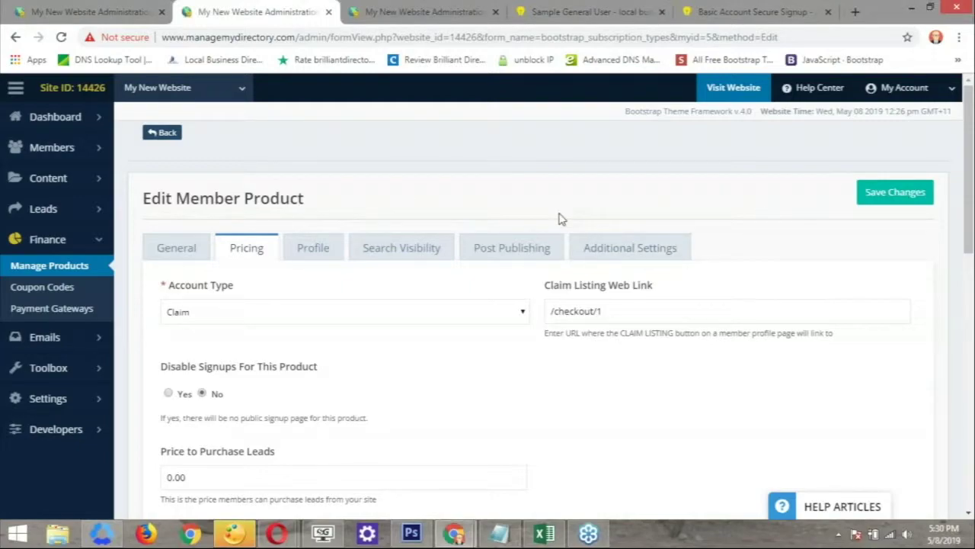
pyautogui.scroll(-2, 552, 236)
pyautogui.scroll(1, 554, 235)
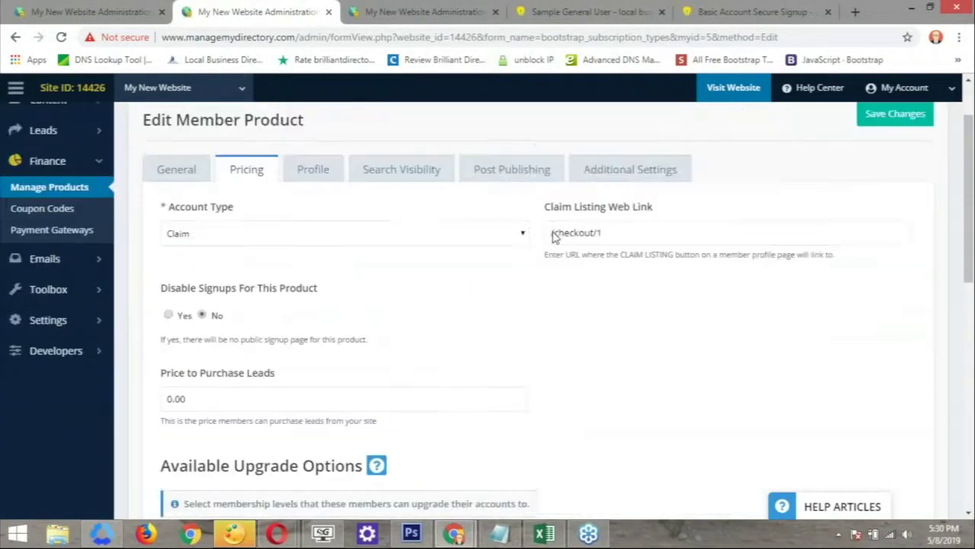
pyautogui.scroll(1, 553, 236)
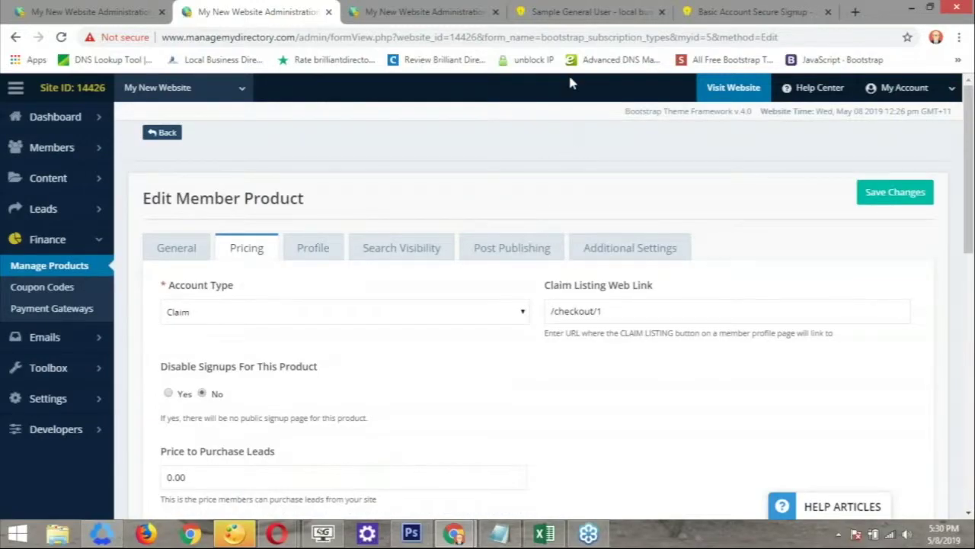